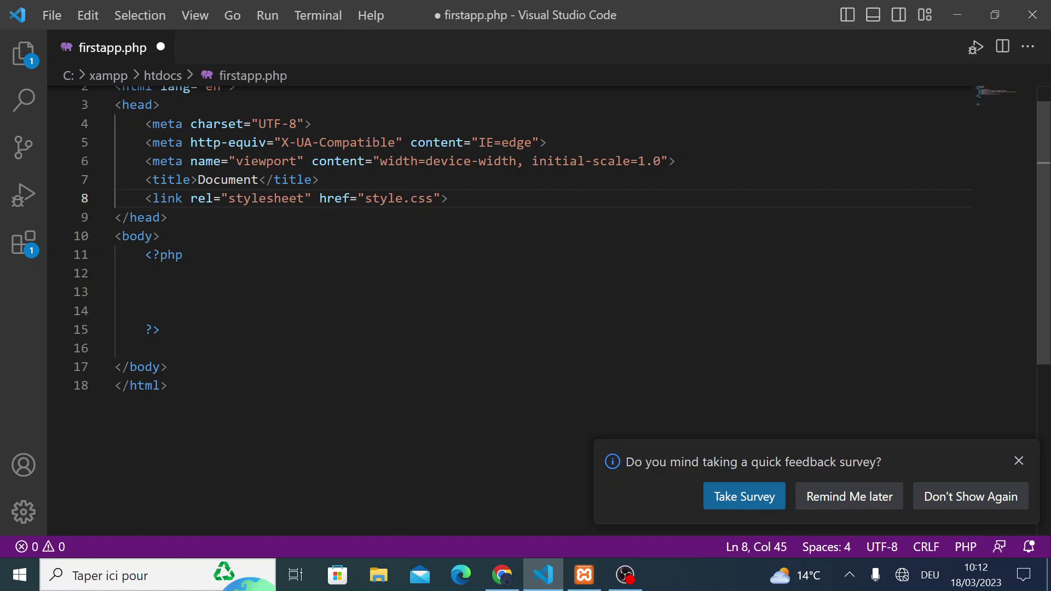
Save firstapp.php and place the cursor on empty line 13 inside the PHP block.
click(147, 274)
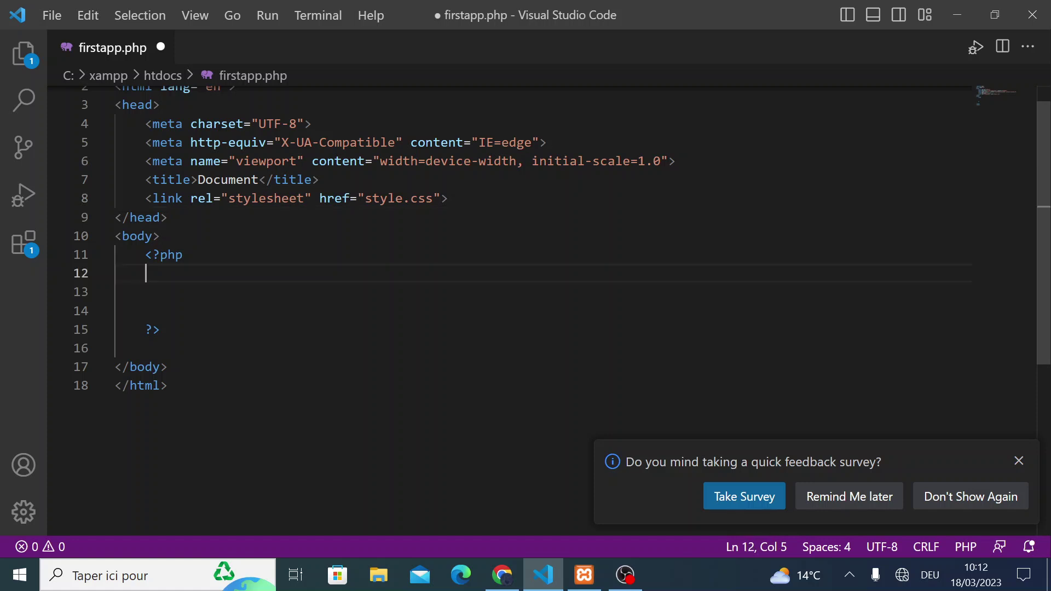
key(ctrl+s)
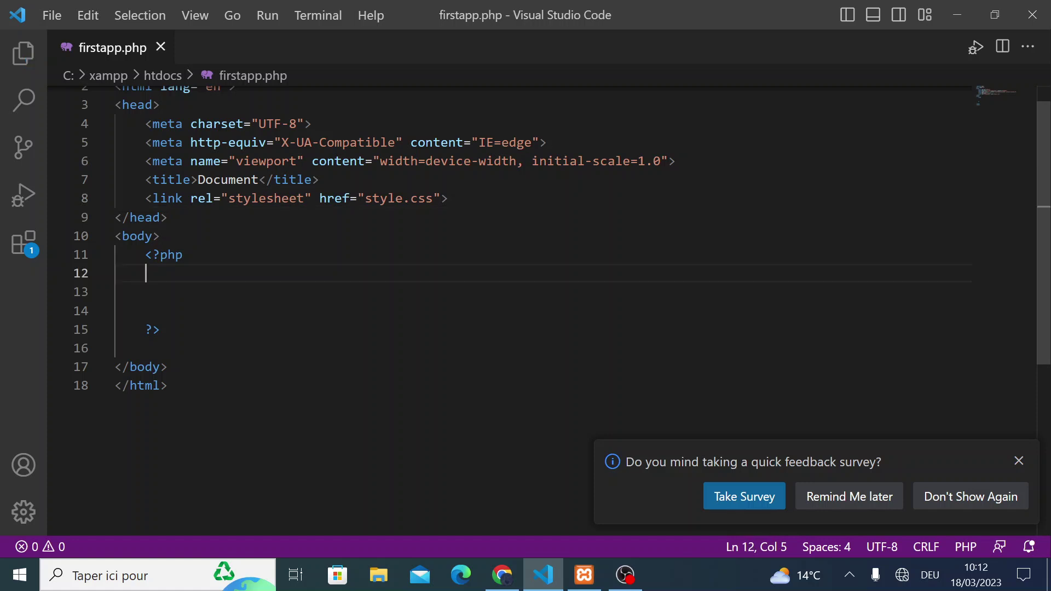
click(146, 292)
Switch to the XAMPP Control Panel and open the MySQL administration page in phpMyAdmin.
mouse_move(593, 582)
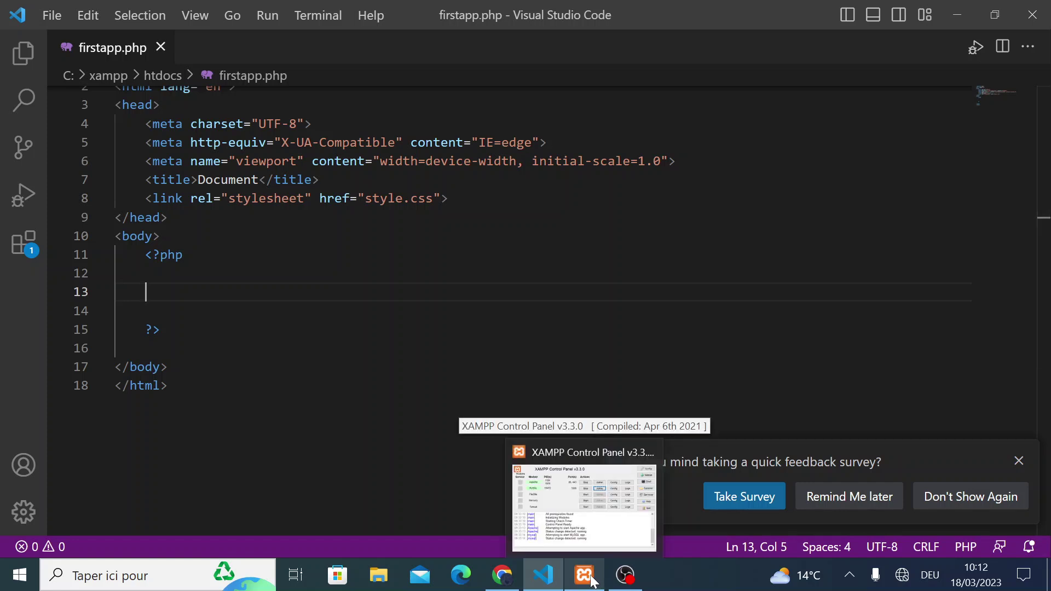
click(593, 581)
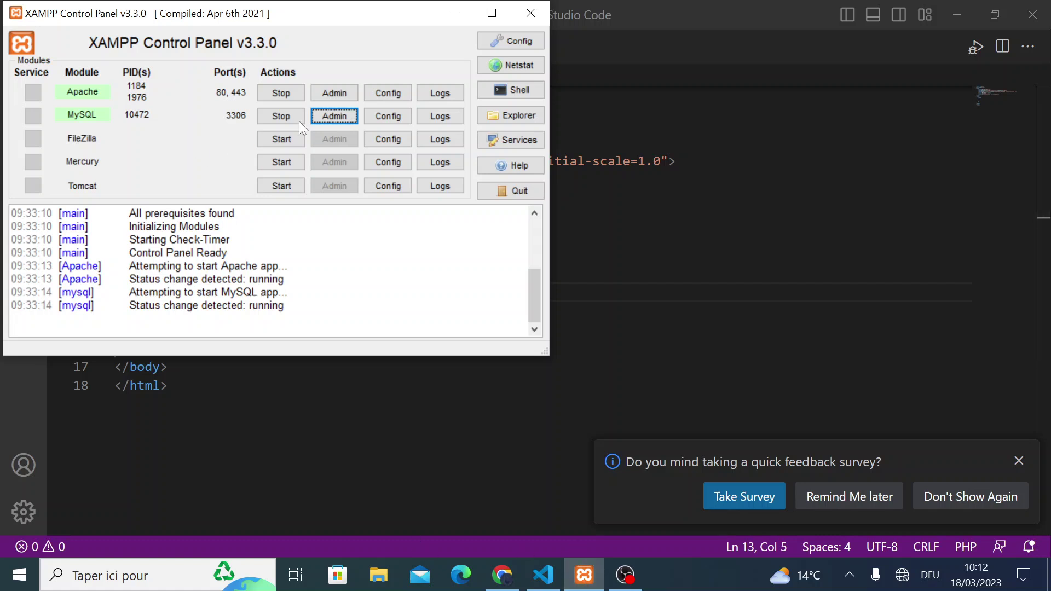
click(332, 116)
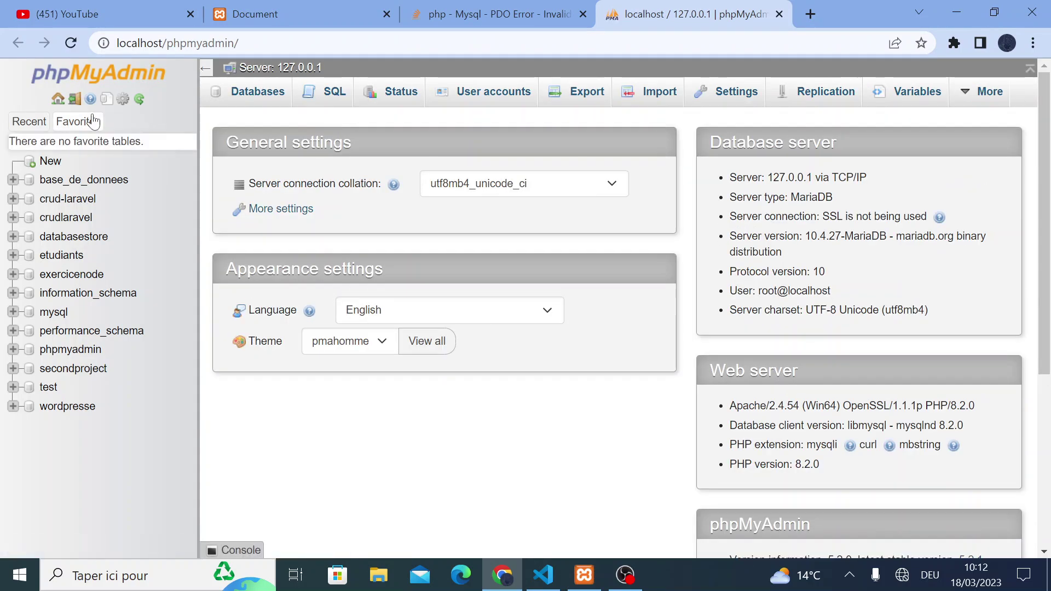
Create a new database named dbutilisateur with the utf8mb4_general_ci collation.
click(55, 165)
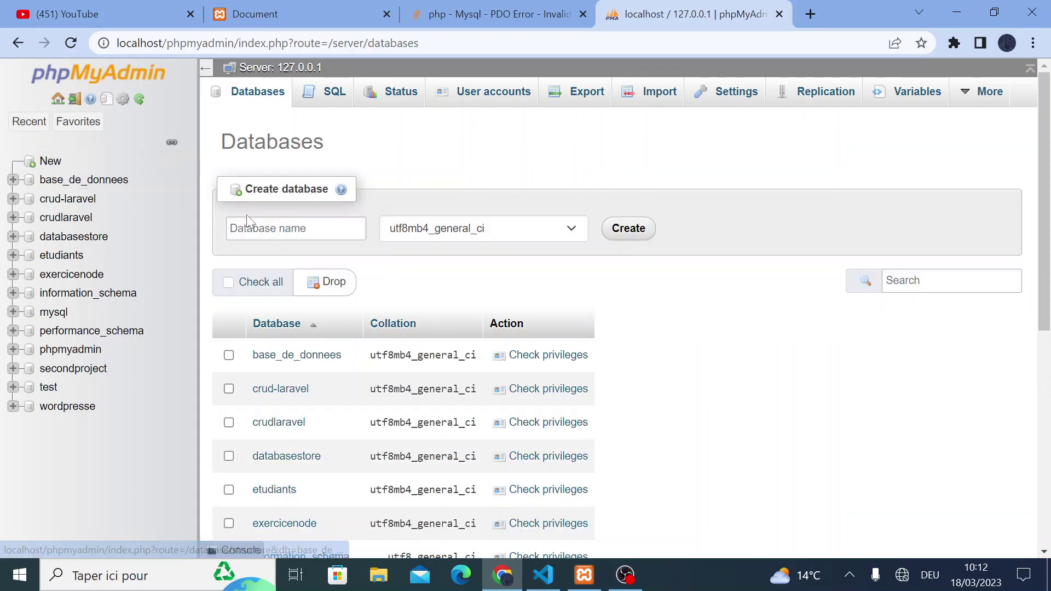
click(249, 228)
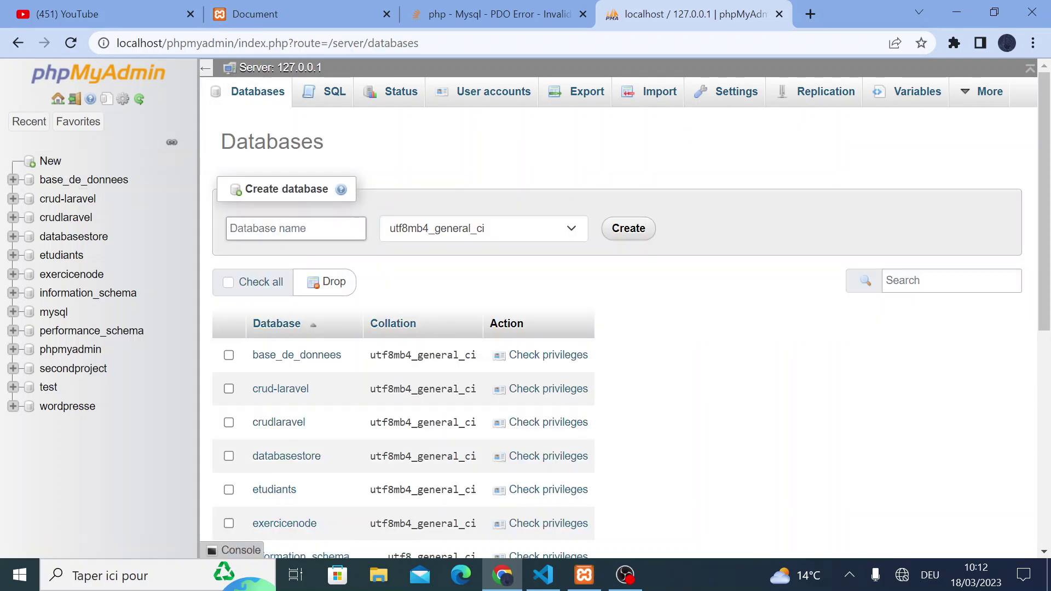
click(296, 228)
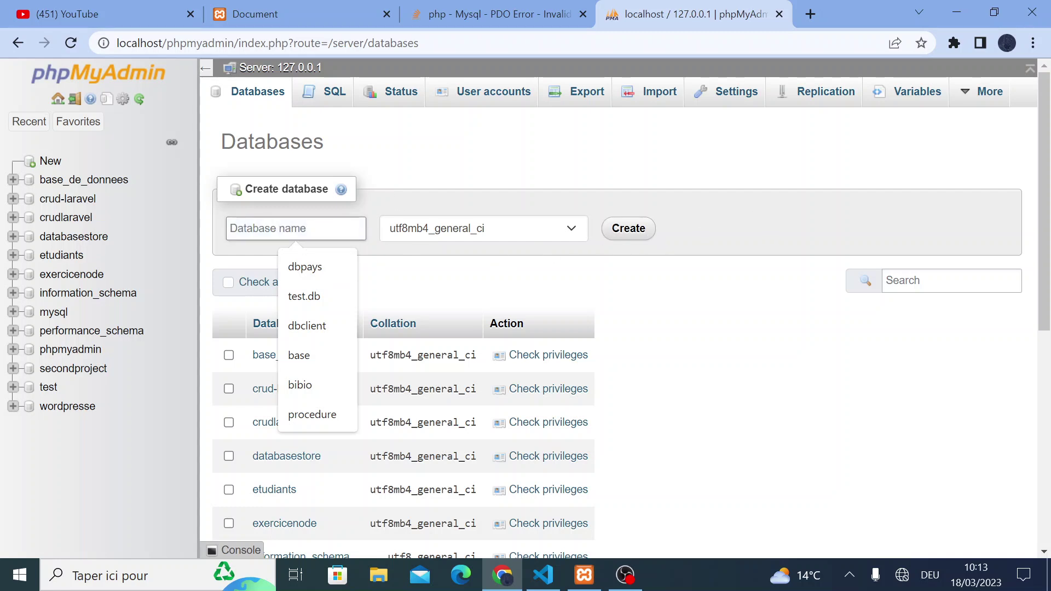
key(Return)
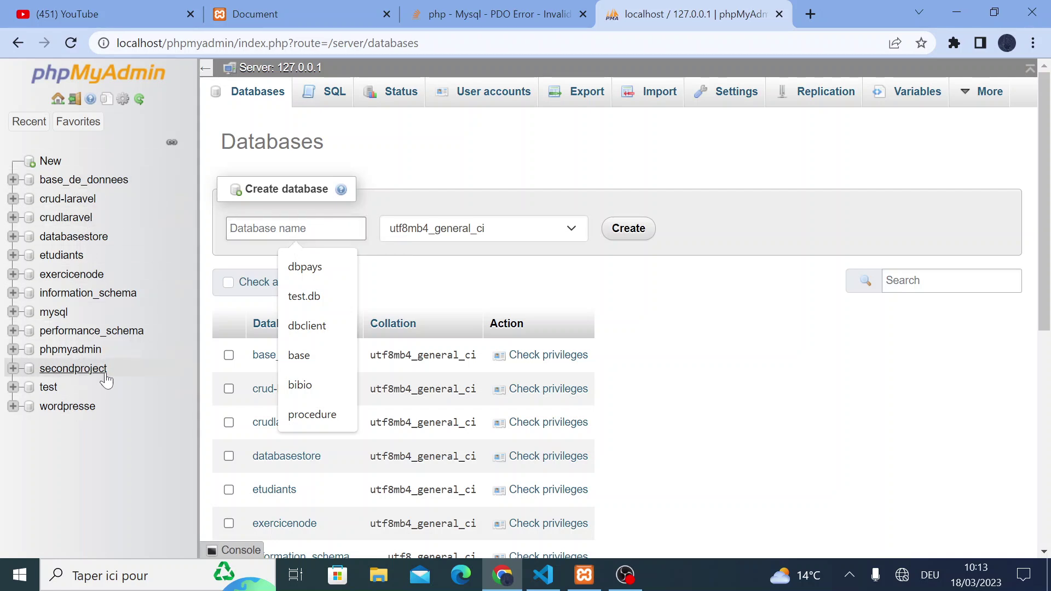
key(Return)
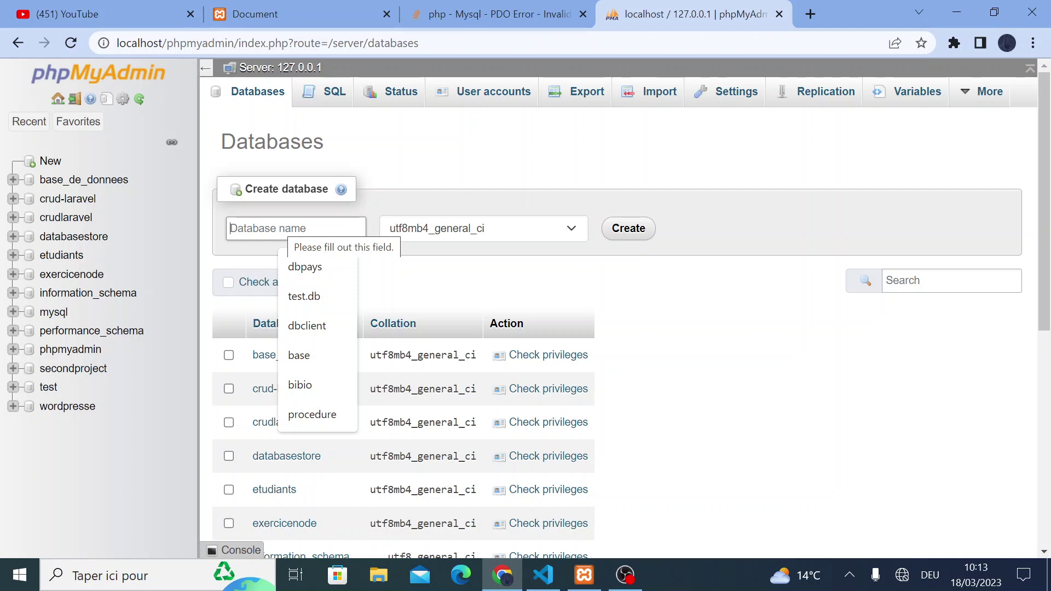
text(bd)
key(BackSpace)
key(BackSpace)
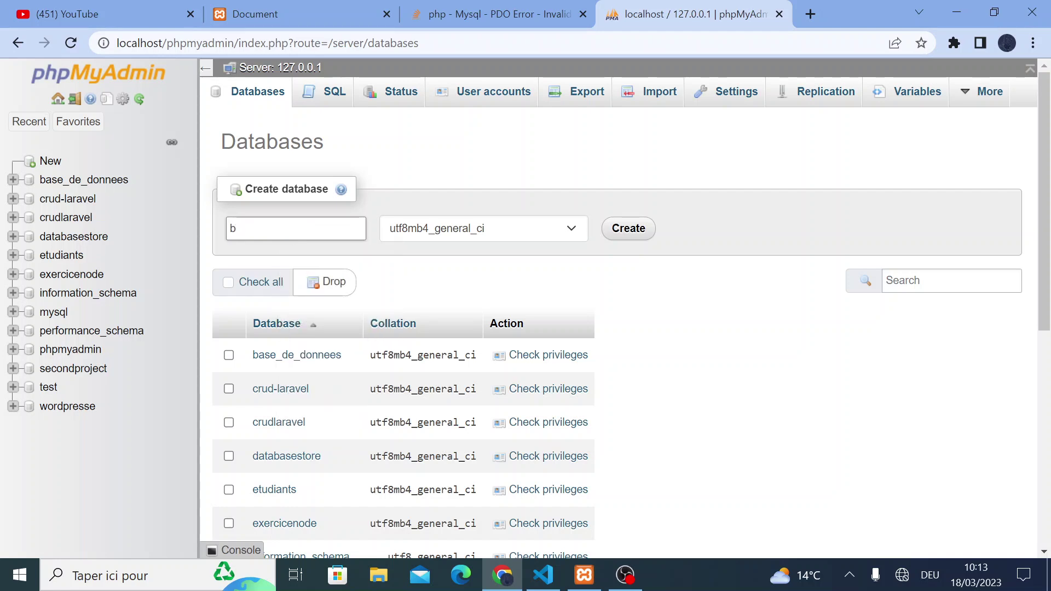
text(db)
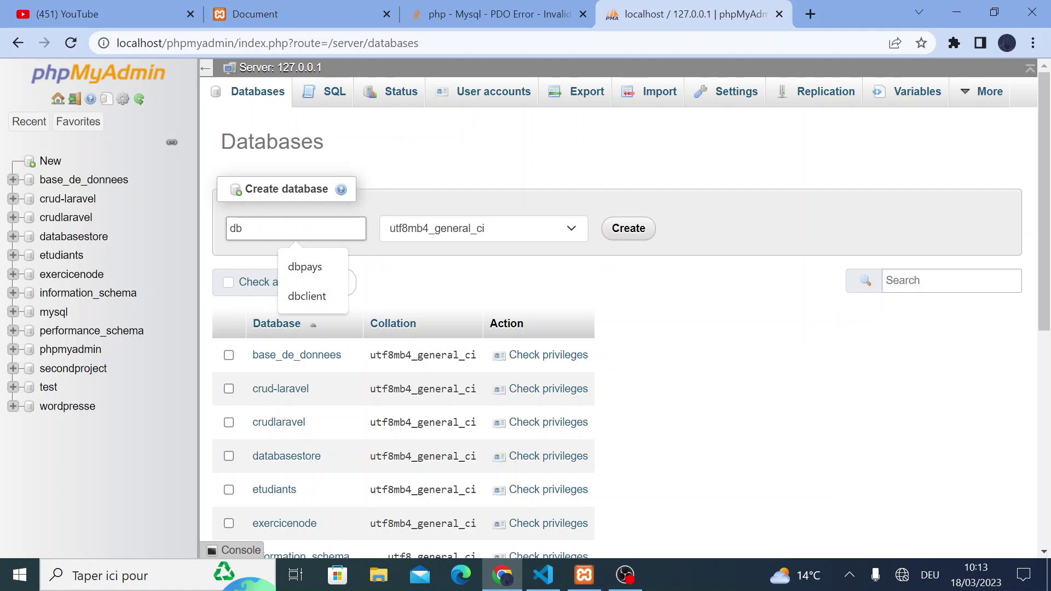
text(u)
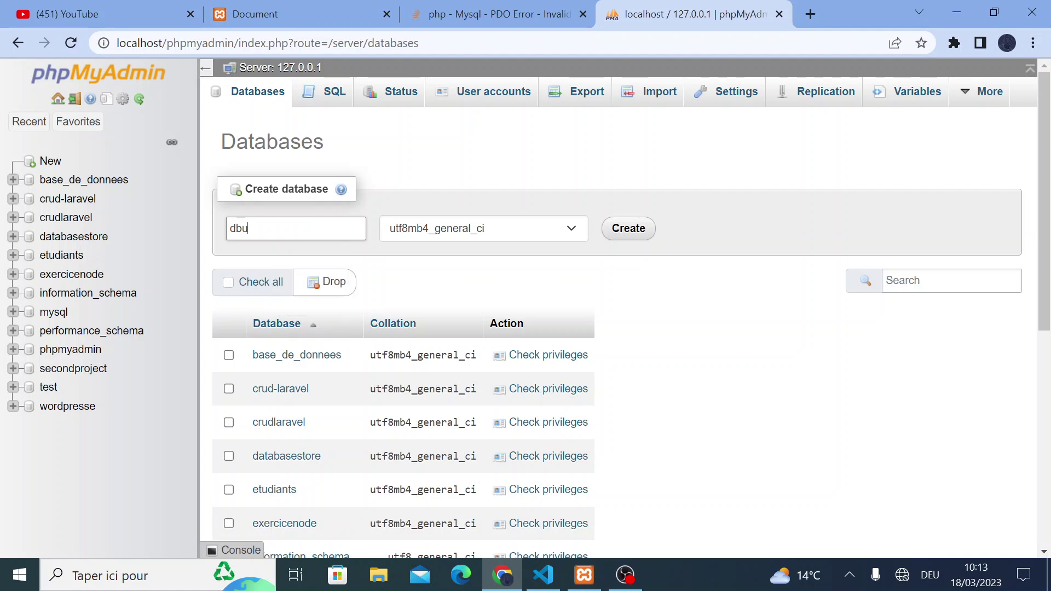
text(tilisateur)
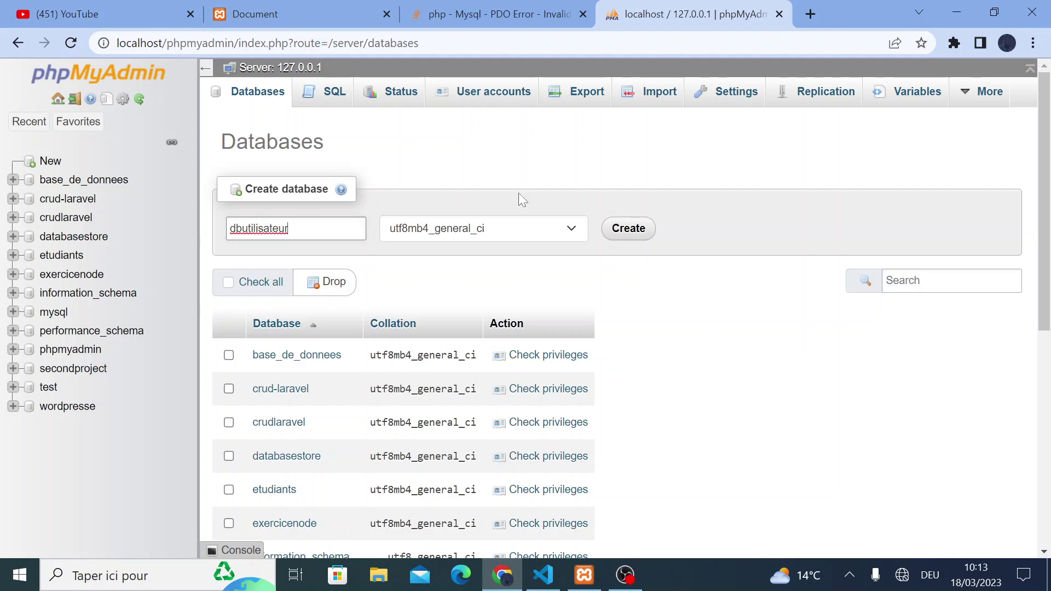
click(641, 237)
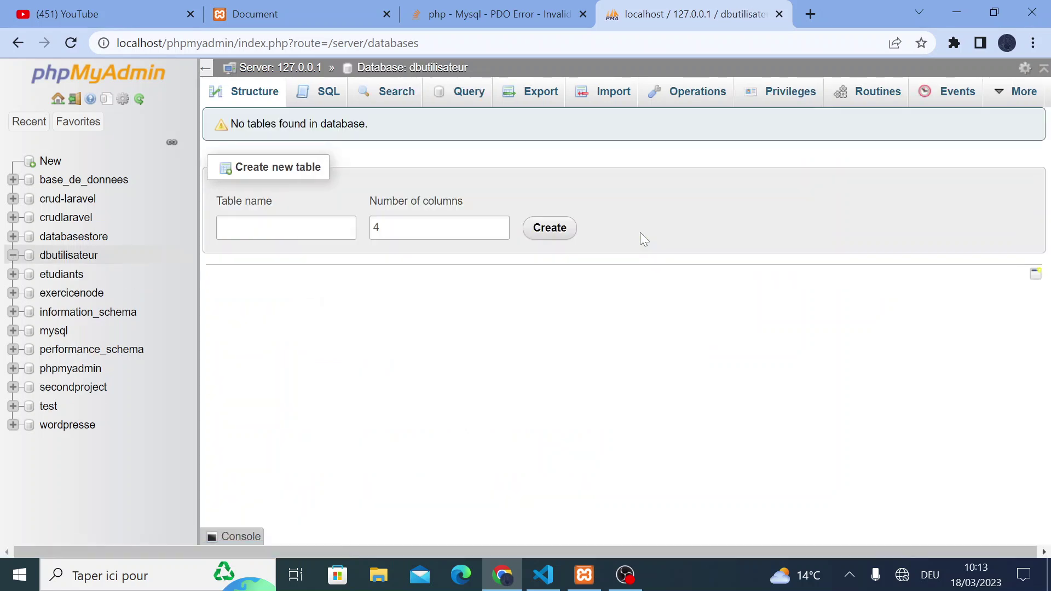
click(346, 221)
key(Down)
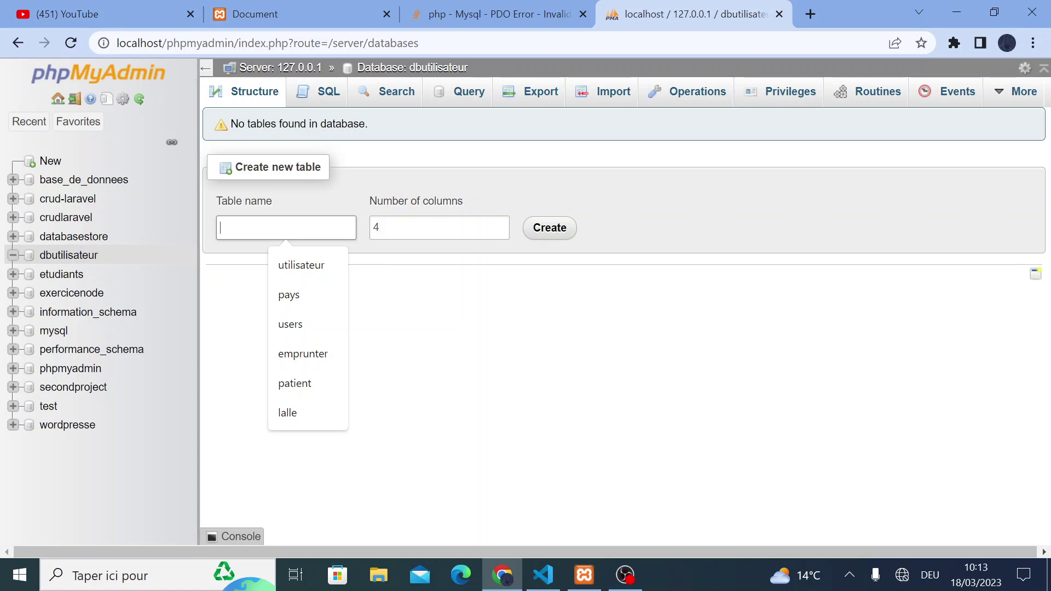
text(ut)
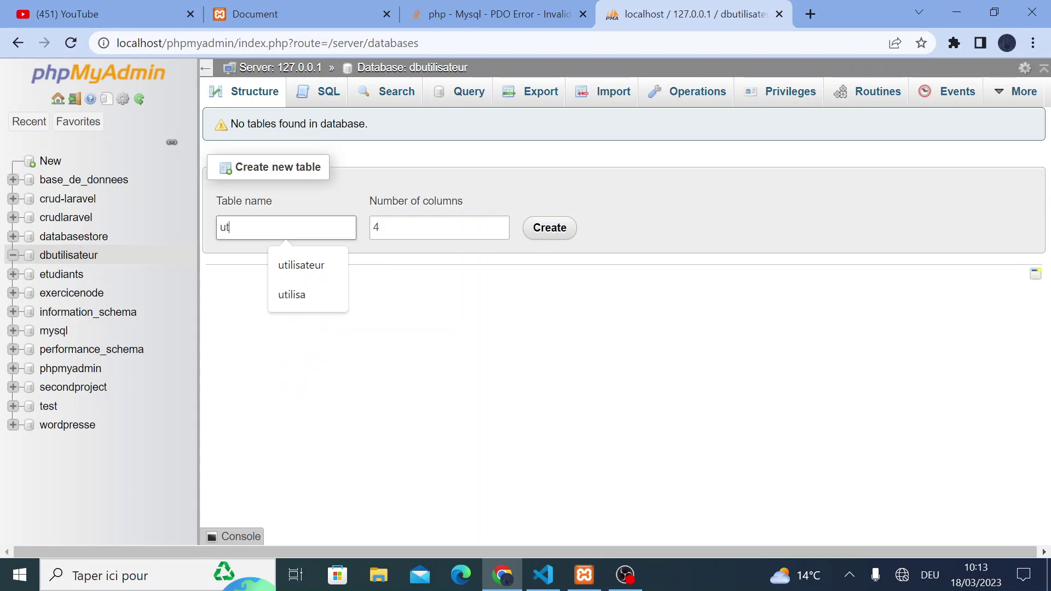
text(ilisateur)
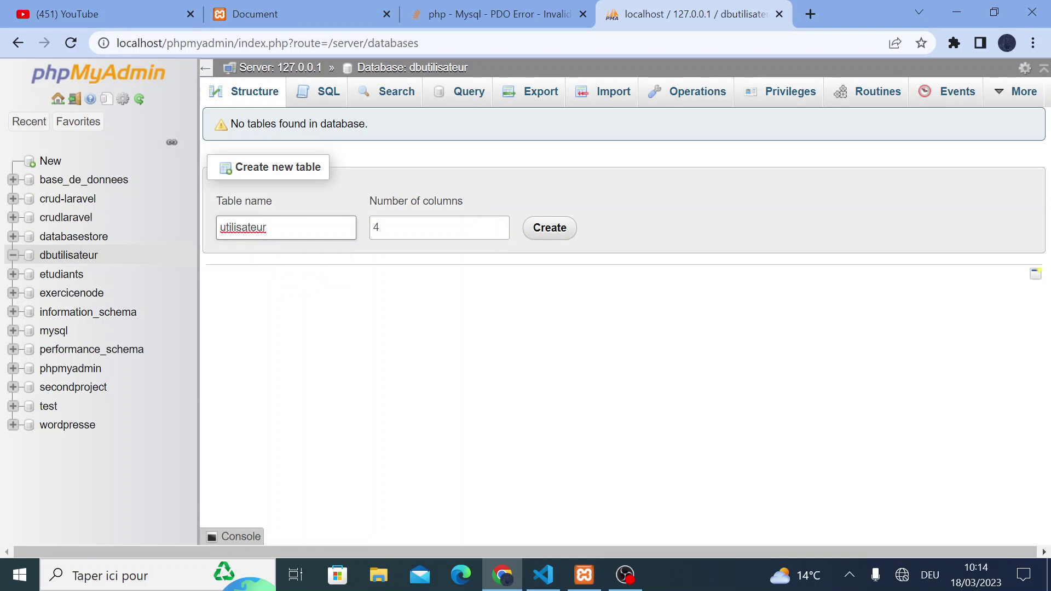
text(s)
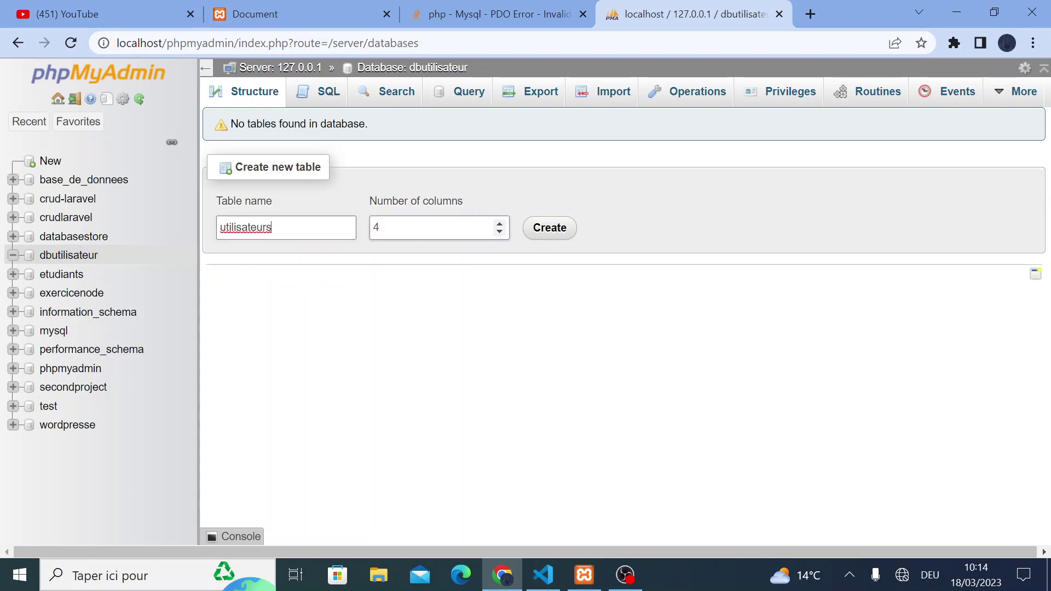
click(377, 227)
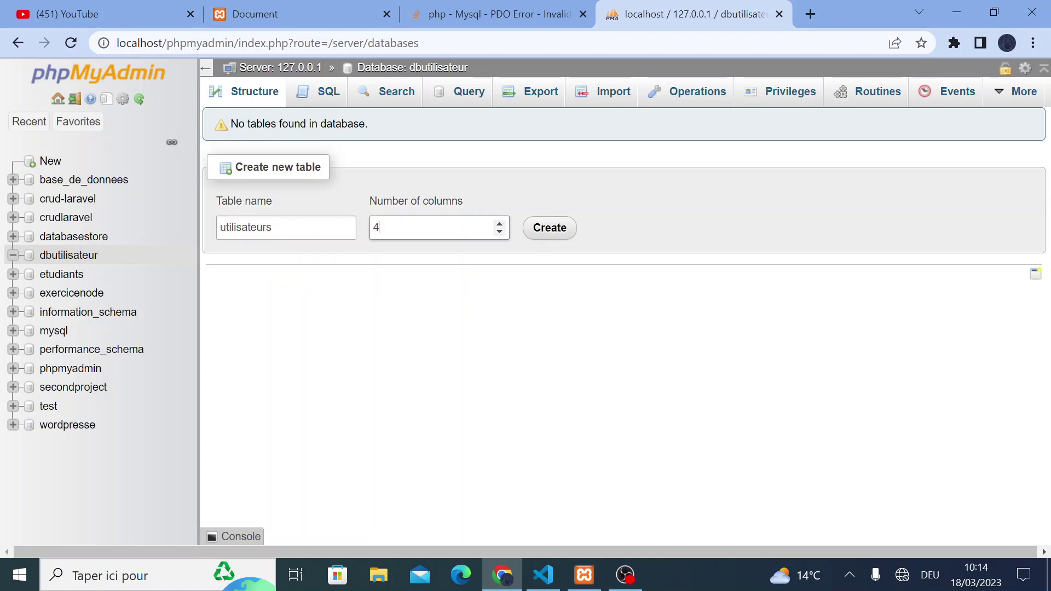
click(553, 234)
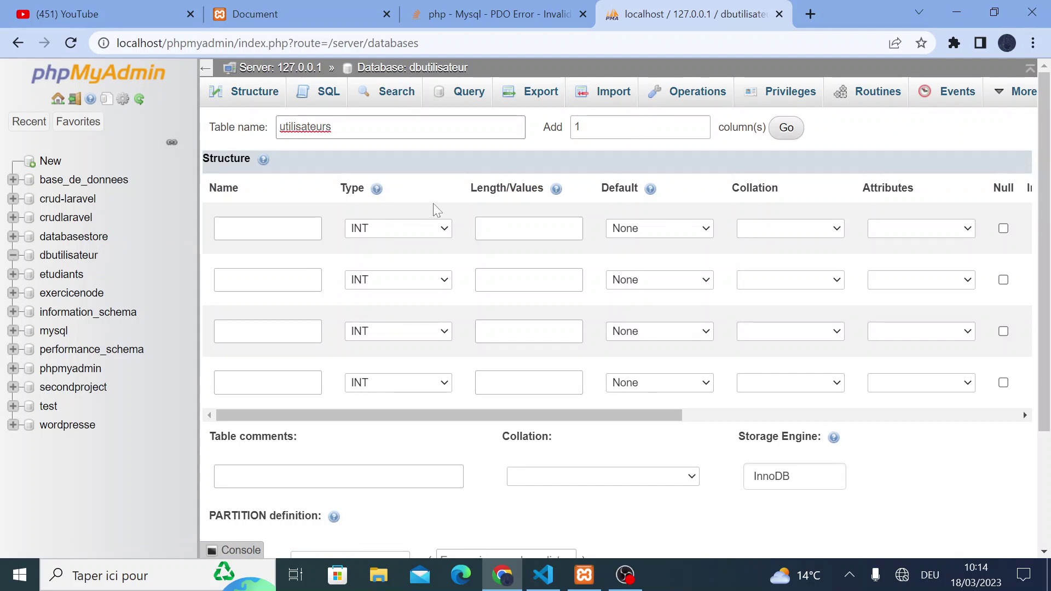
click(285, 229)
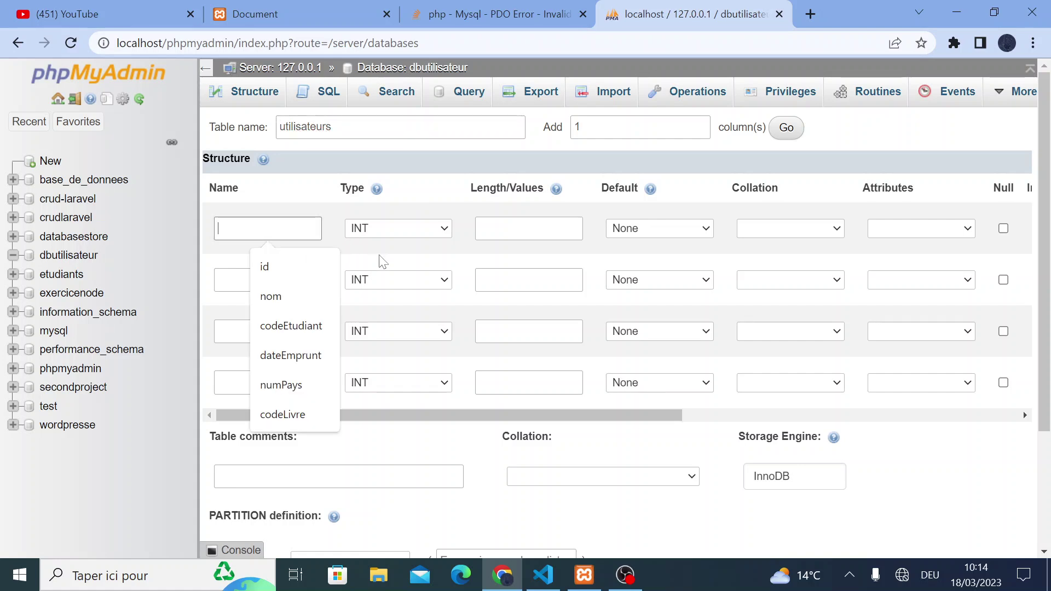
scroll(380, 260, down, 2)
scroll(380, 260, up, 2)
scroll(382, 262, down, 3)
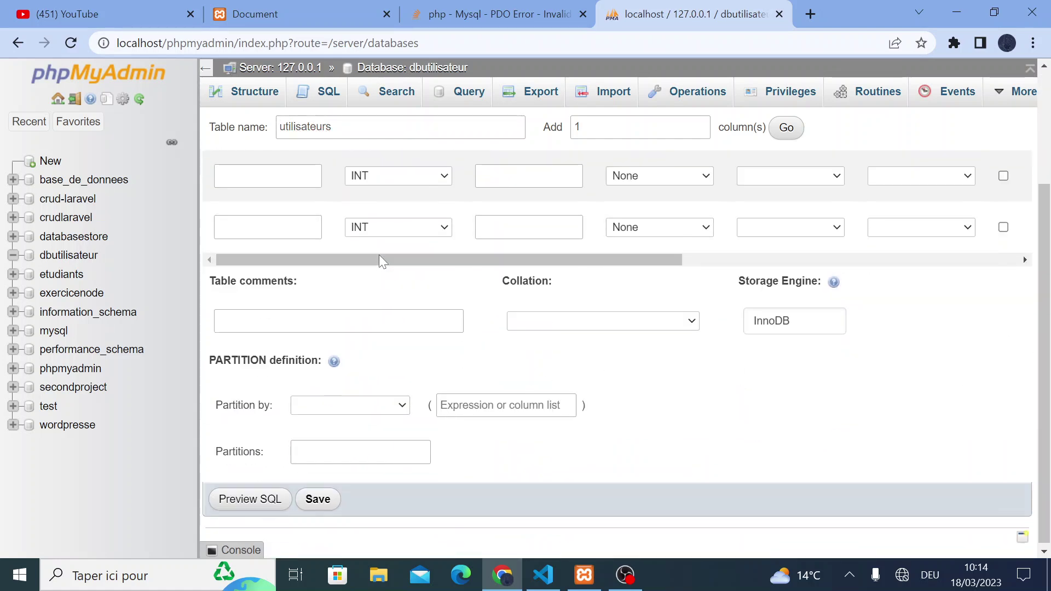
scroll(382, 262, up, 3)
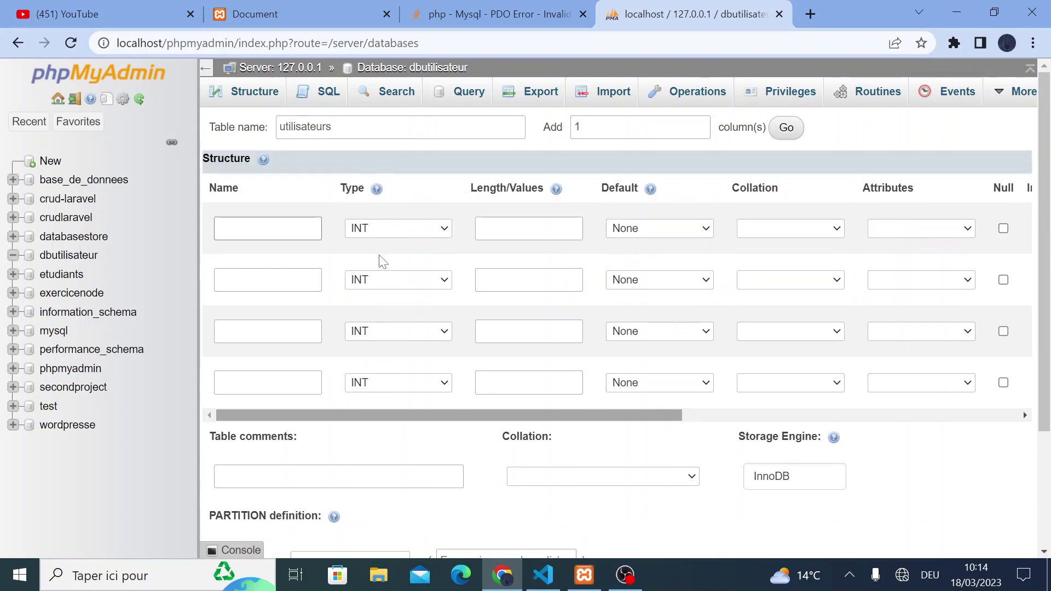
click(268, 98)
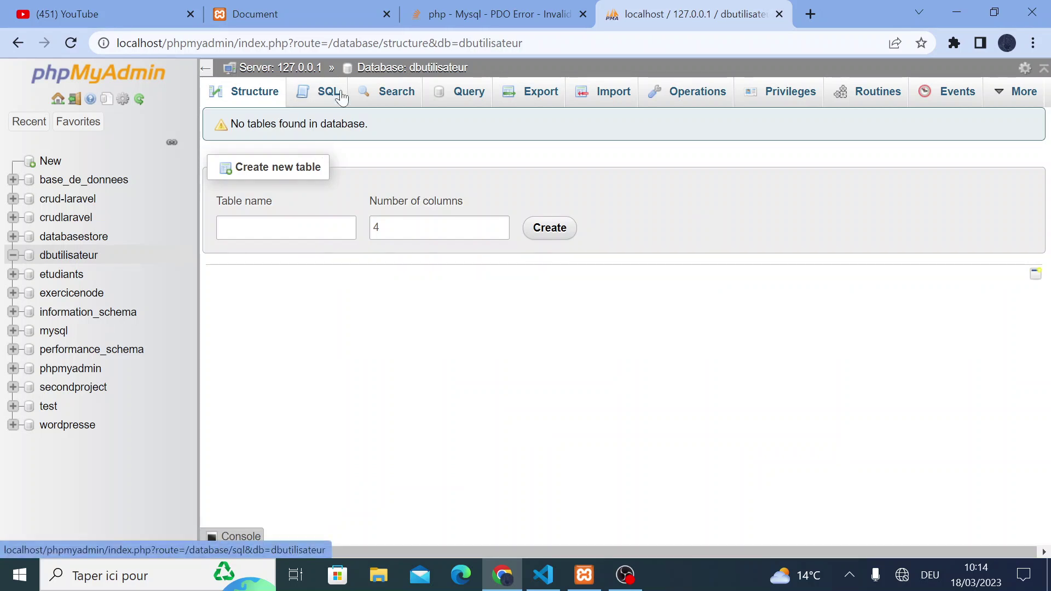
click(426, 70)
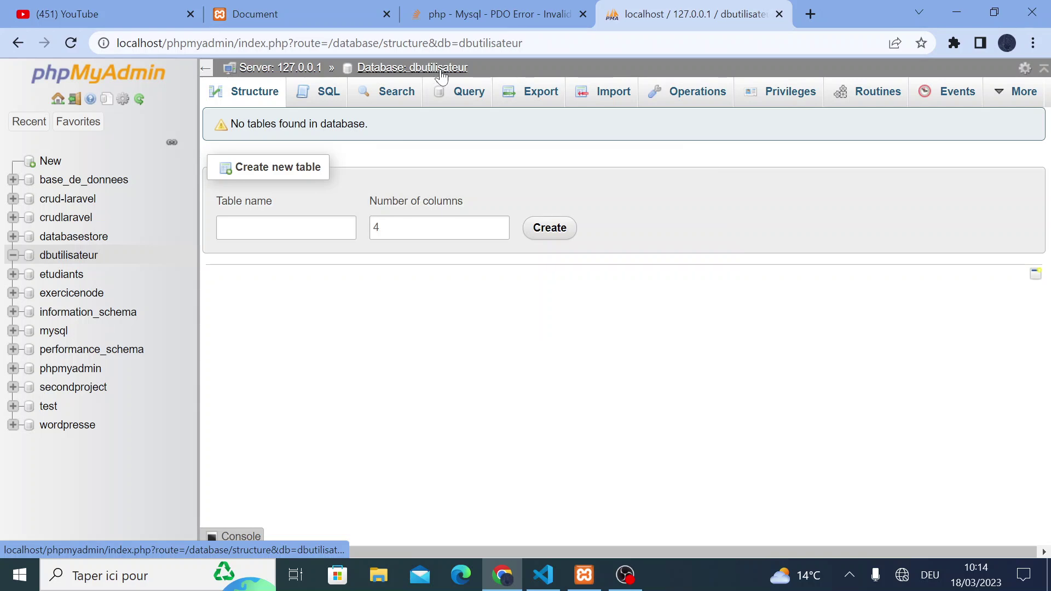
click(49, 260)
click(74, 262)
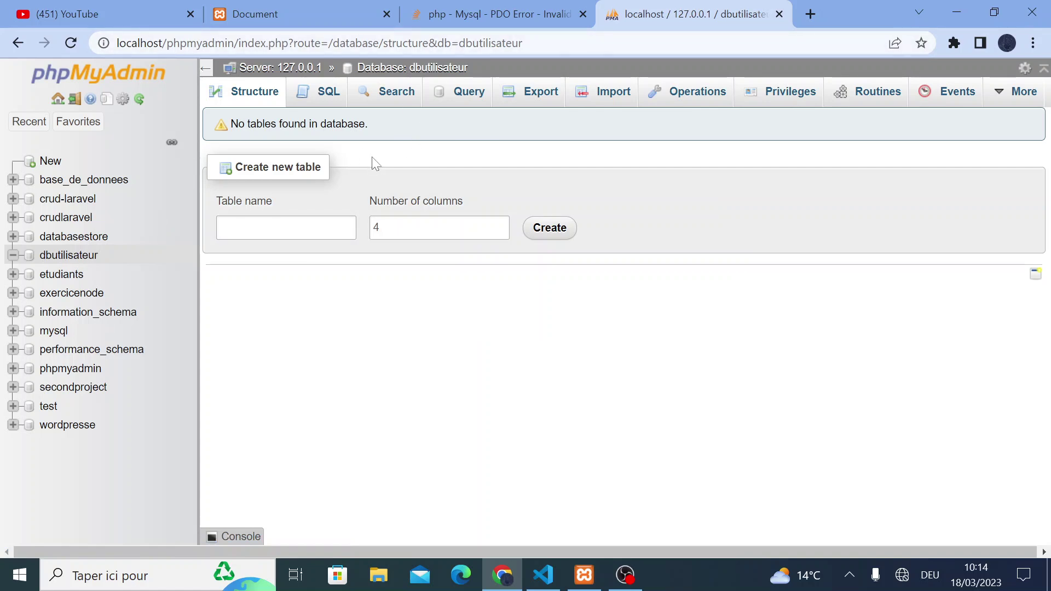
Start a new table named utilisateur with 4 columns in the dbutilisateur database.
click(244, 227)
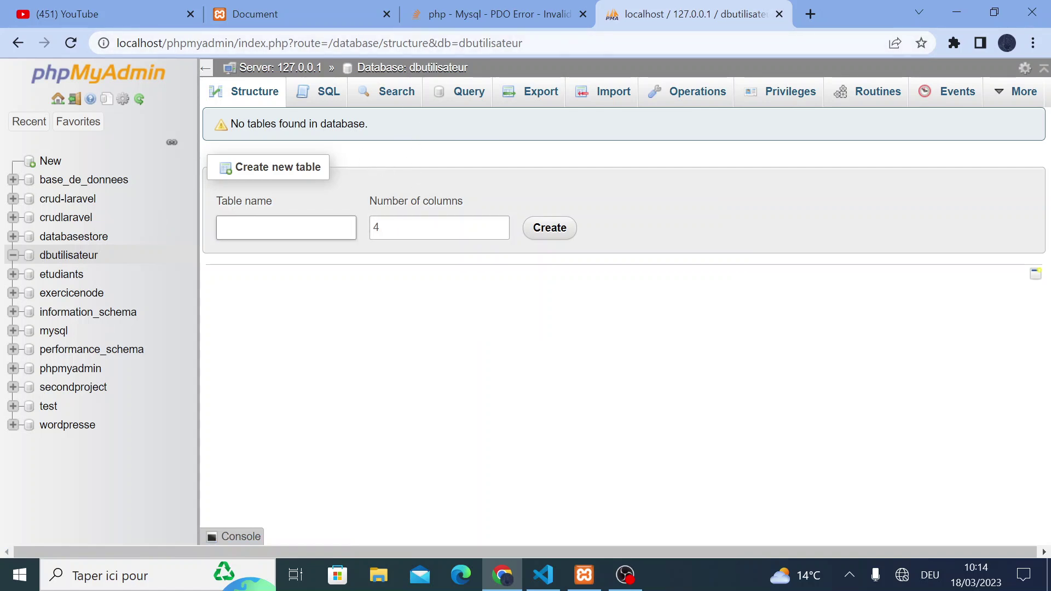
click(284, 265)
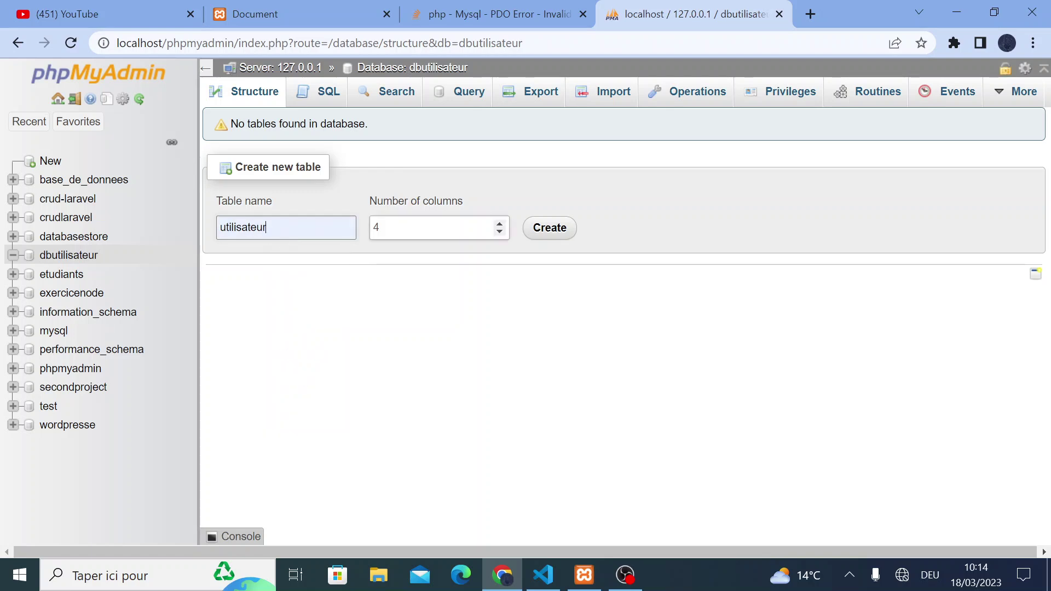
click(559, 224)
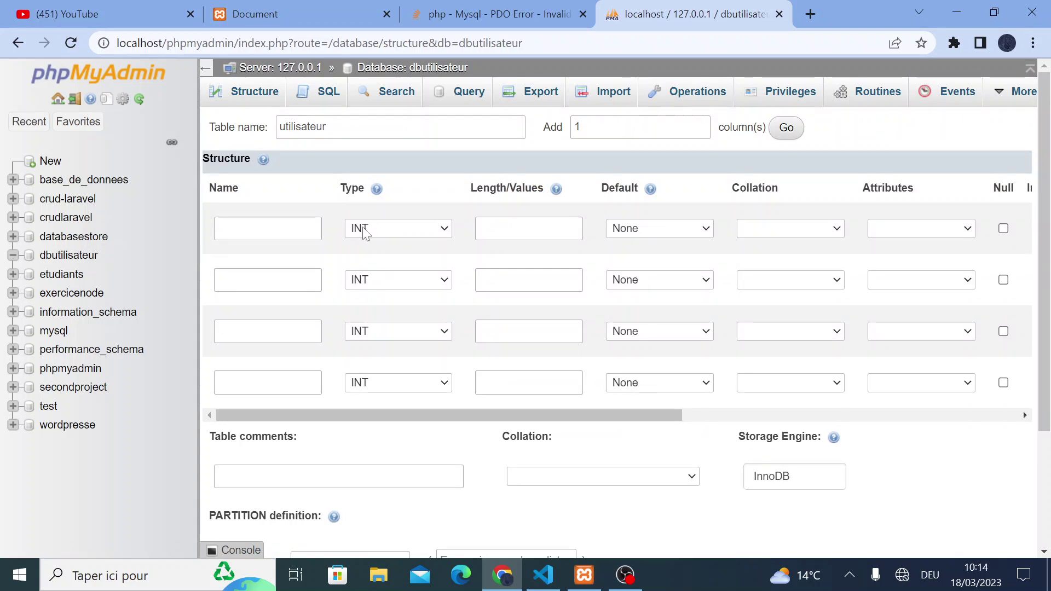
Name the four columns of the utilisateur table id, nom, prenom and age.
click(268, 228)
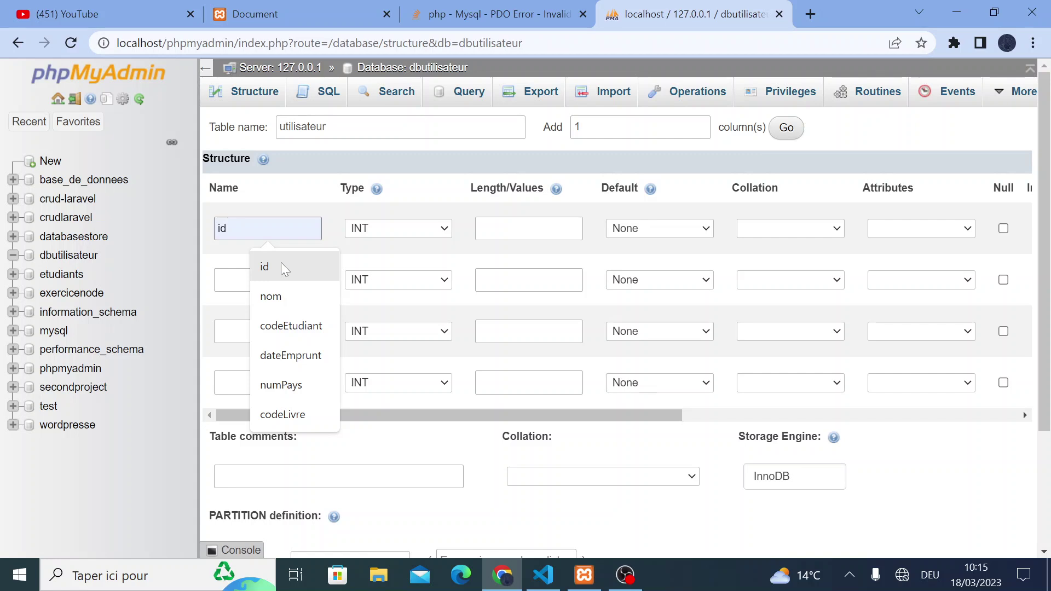
click(283, 267)
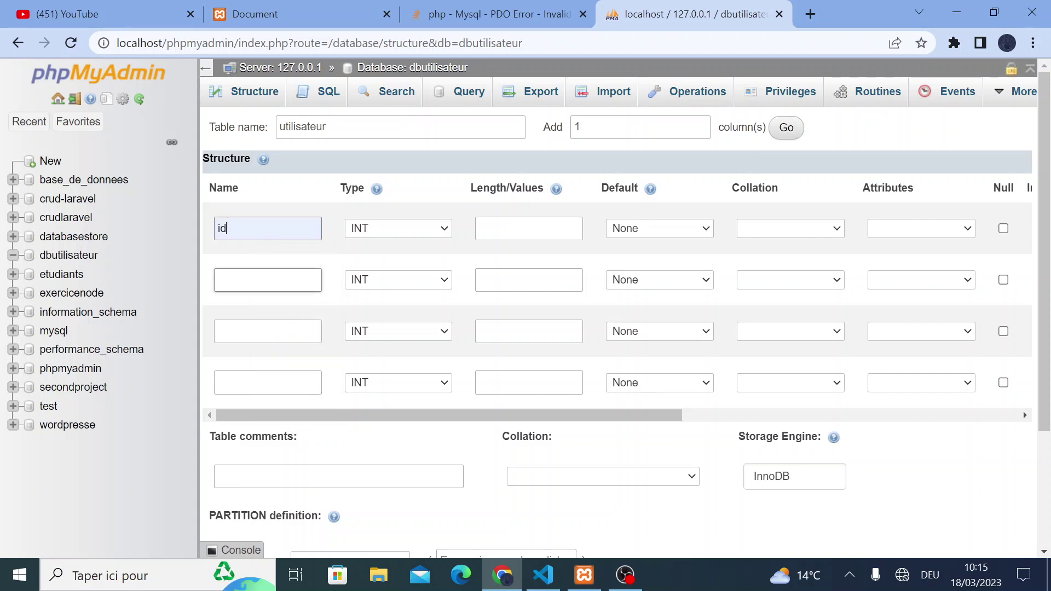
click(278, 282)
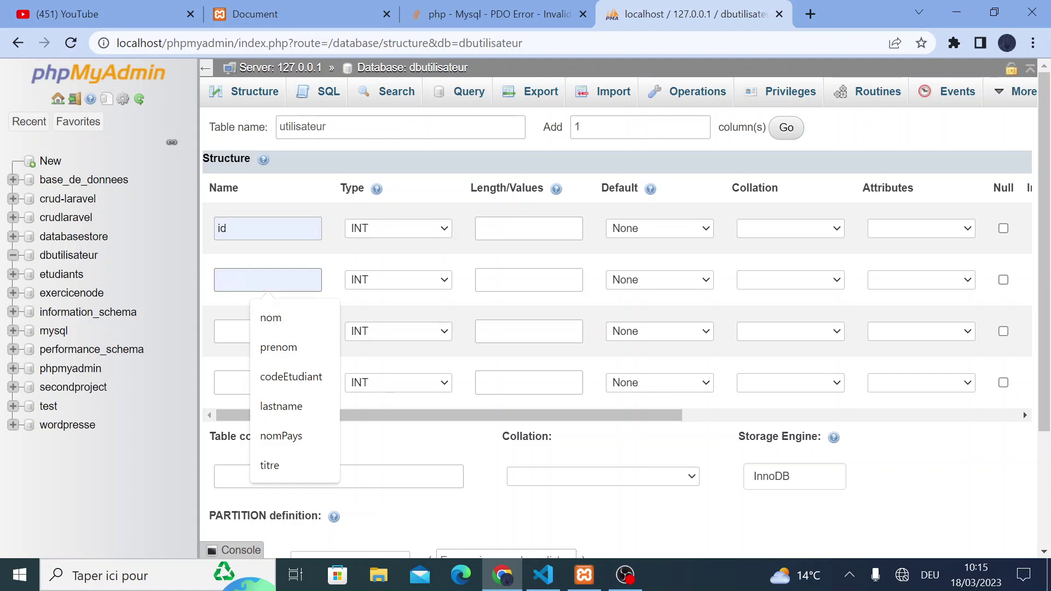
click(272, 320)
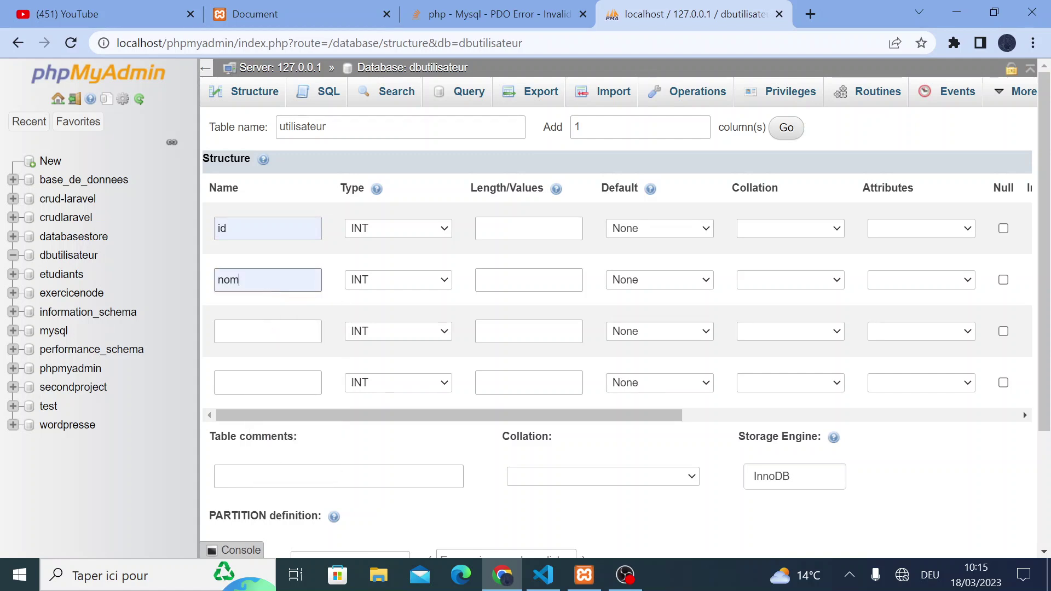
click(273, 324)
click(275, 370)
click(273, 383)
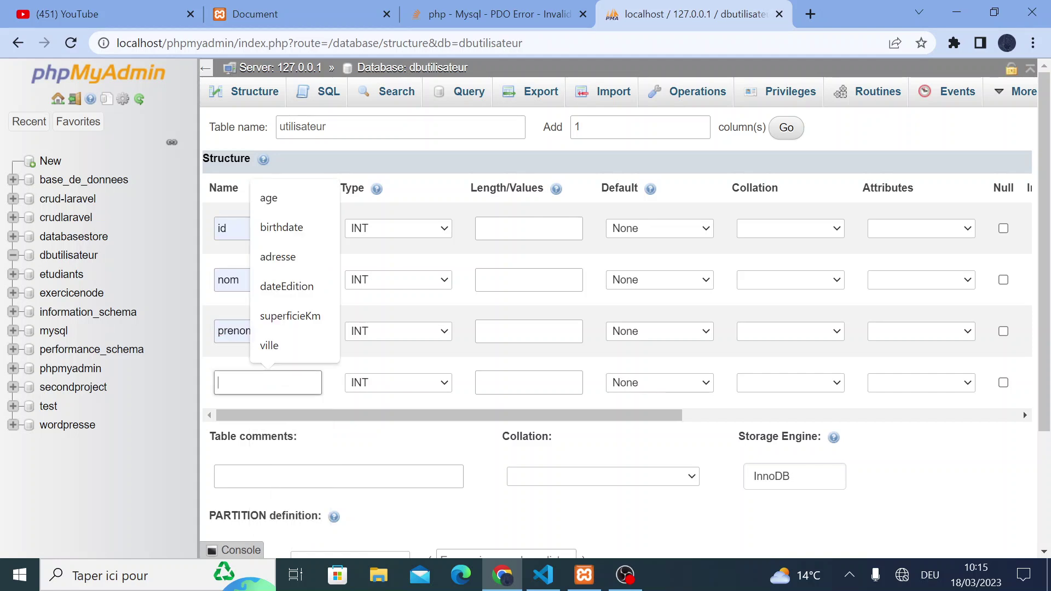
click(265, 194)
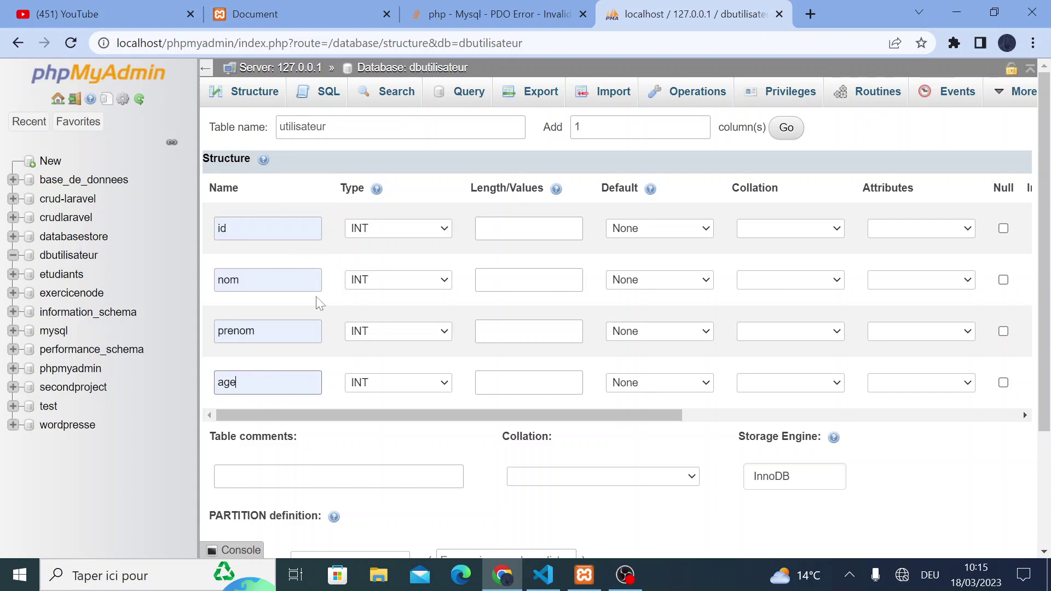
Make the id column an auto-incrementing primary key.
scroll(320, 298, down, 1)
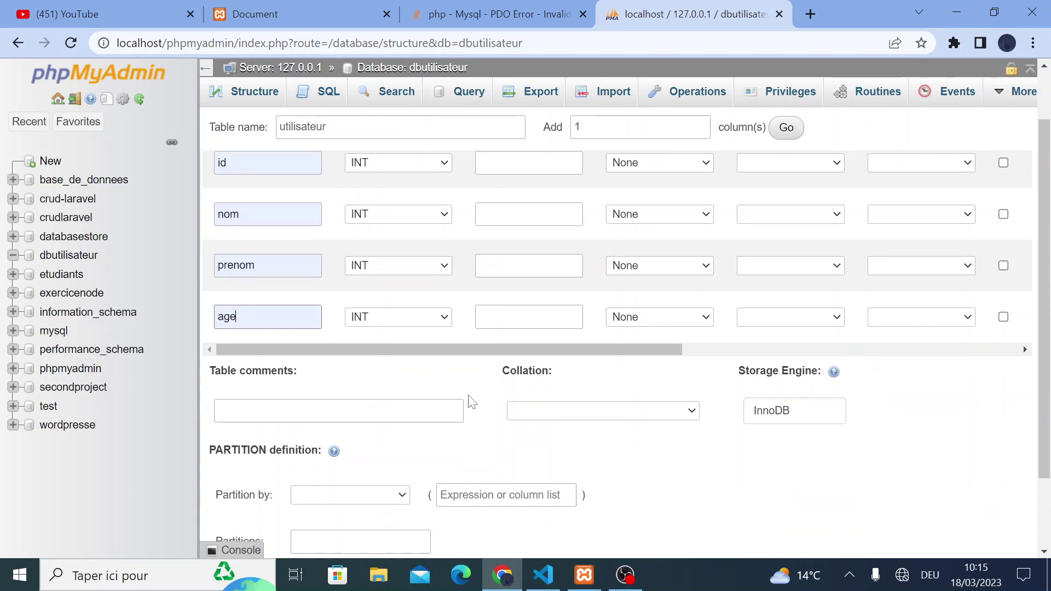
scroll(616, 276, up, 1)
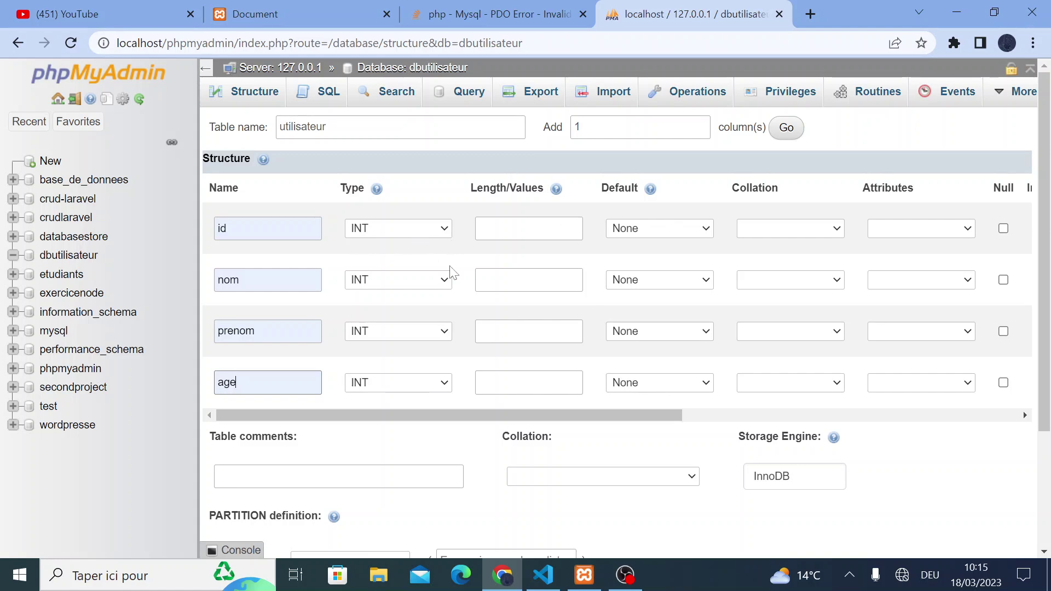
scroll(709, 238, right, 10)
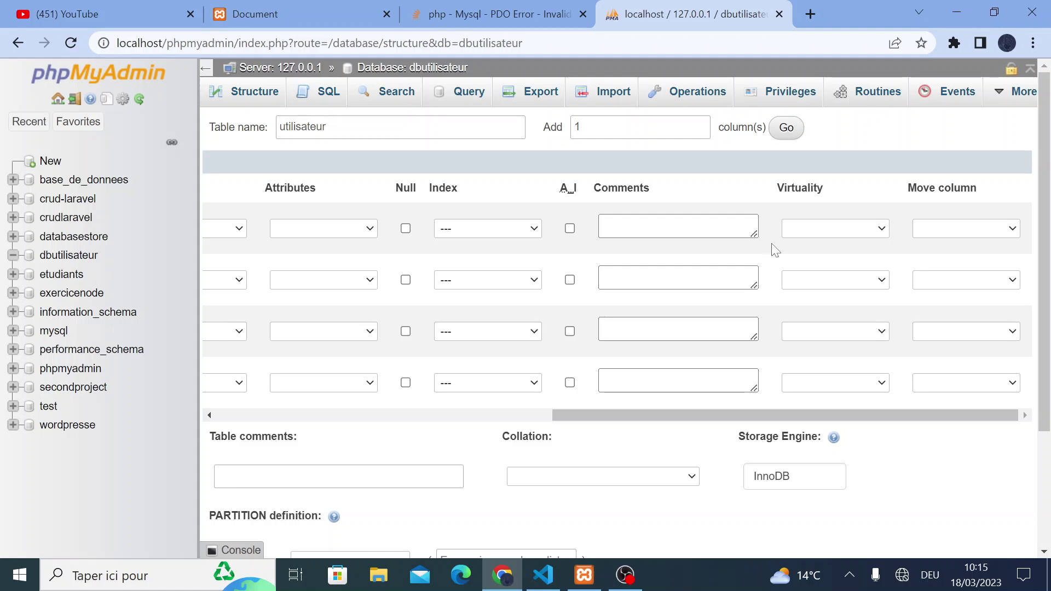
click(570, 229)
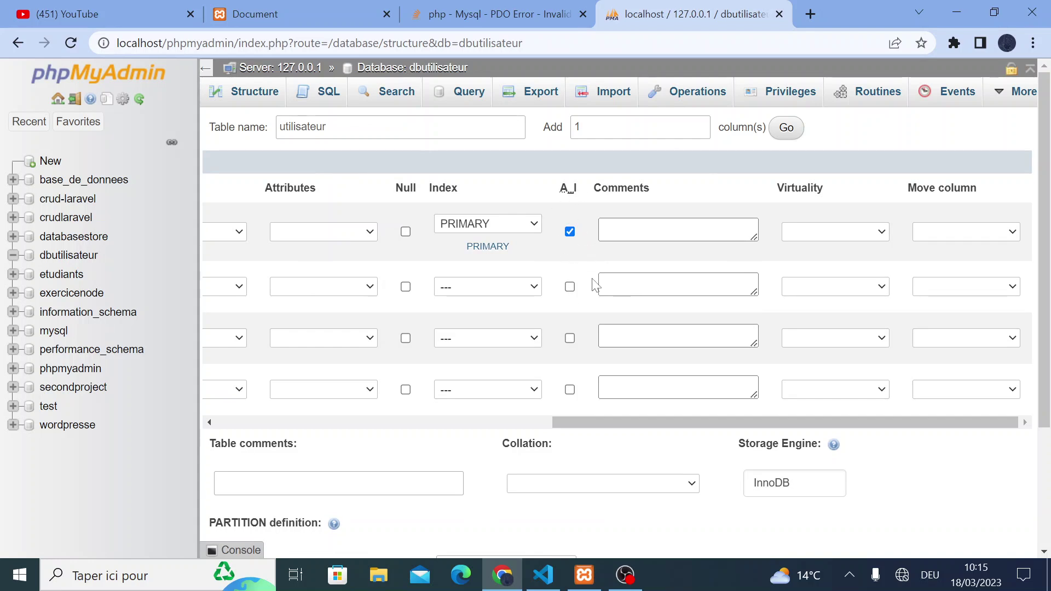
Set the id column's length to 20.
scroll(579, 267, left, 8)
scroll(579, 267, right, 4)
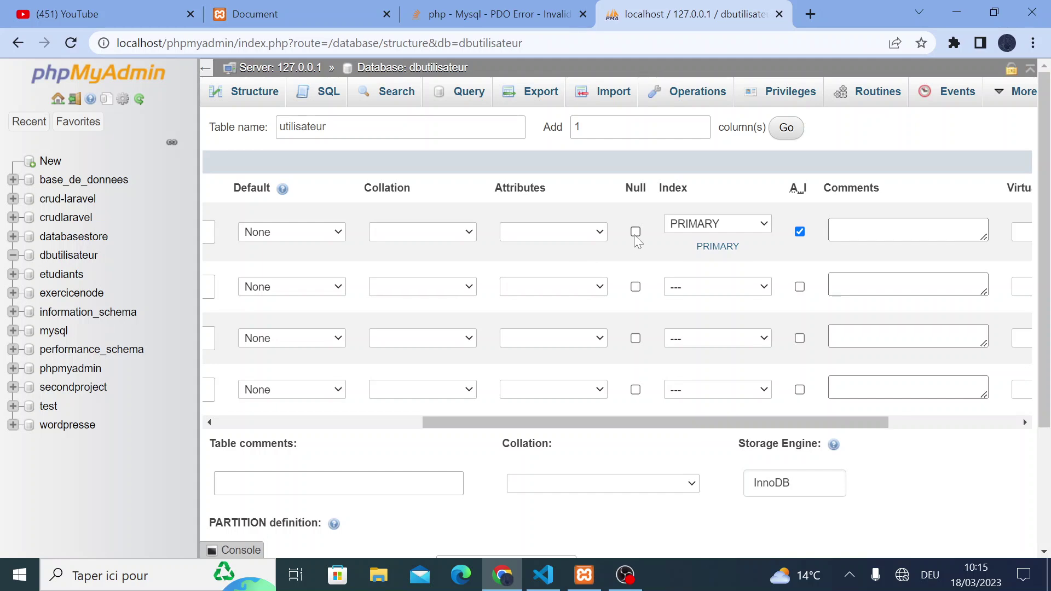
scroll(557, 308, left, 4)
scroll(557, 309, left, 2)
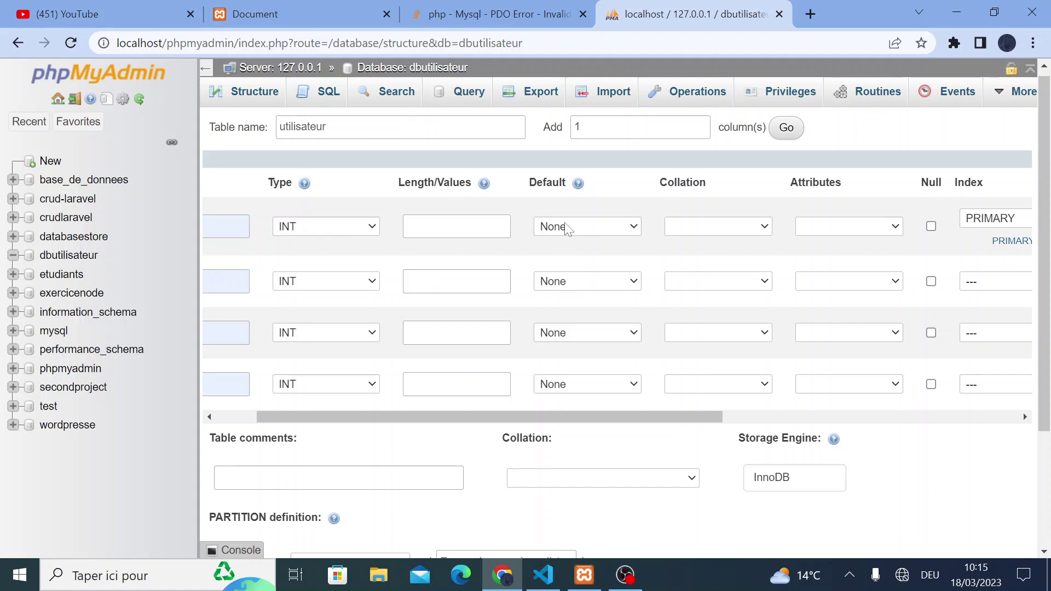
click(457, 226)
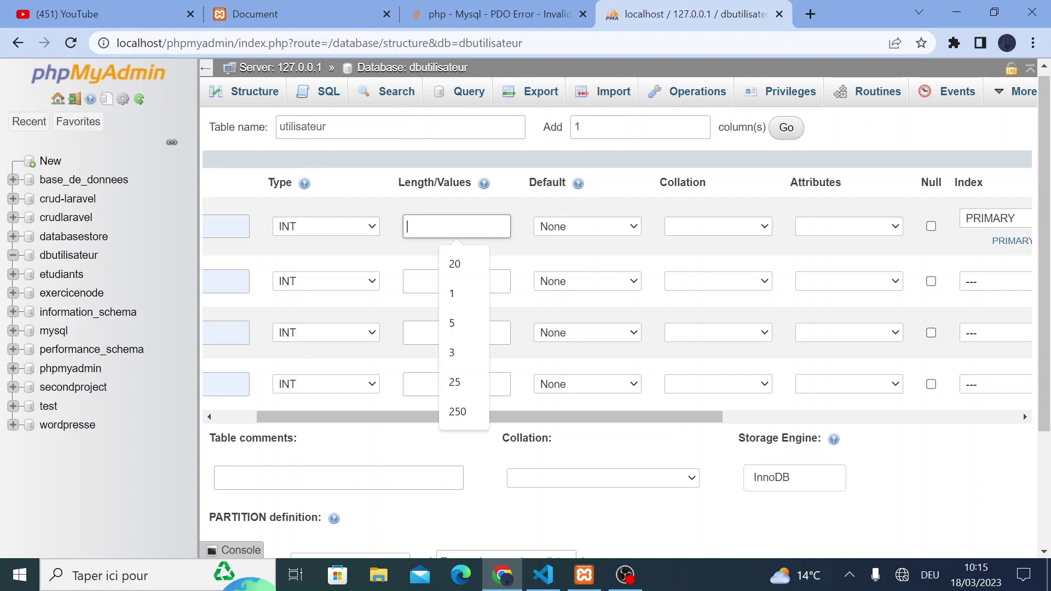
click(454, 264)
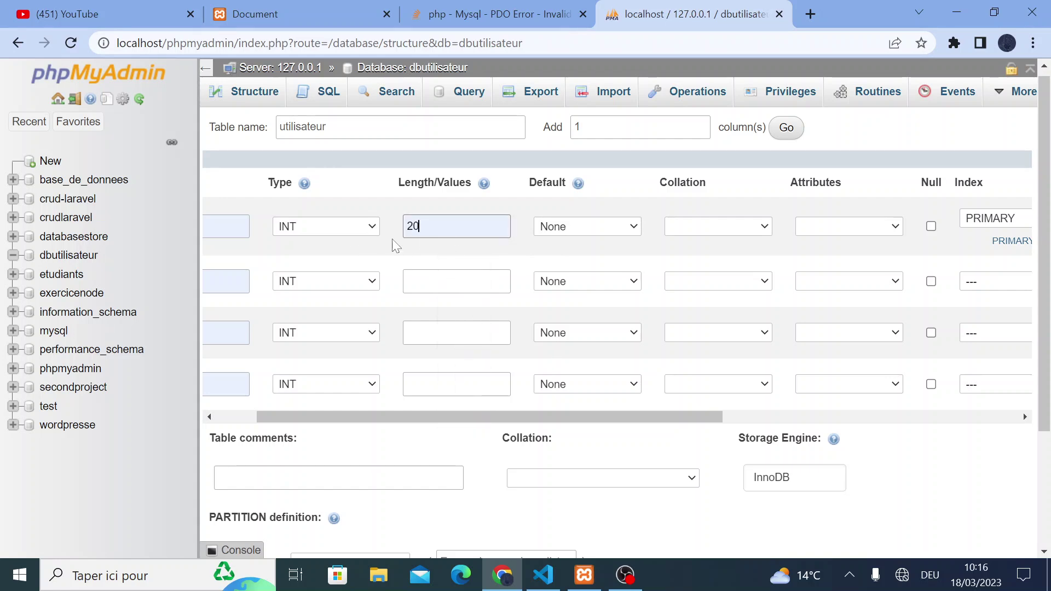
Set the nom column to type VARCHAR with a length of 25.
click(457, 281)
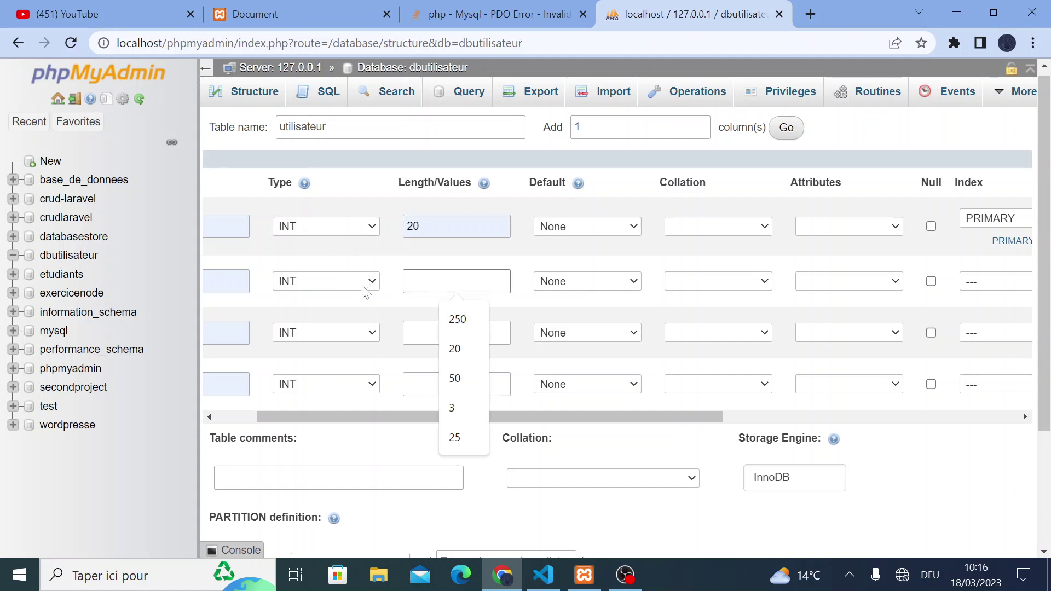
scroll(368, 283, left, 3)
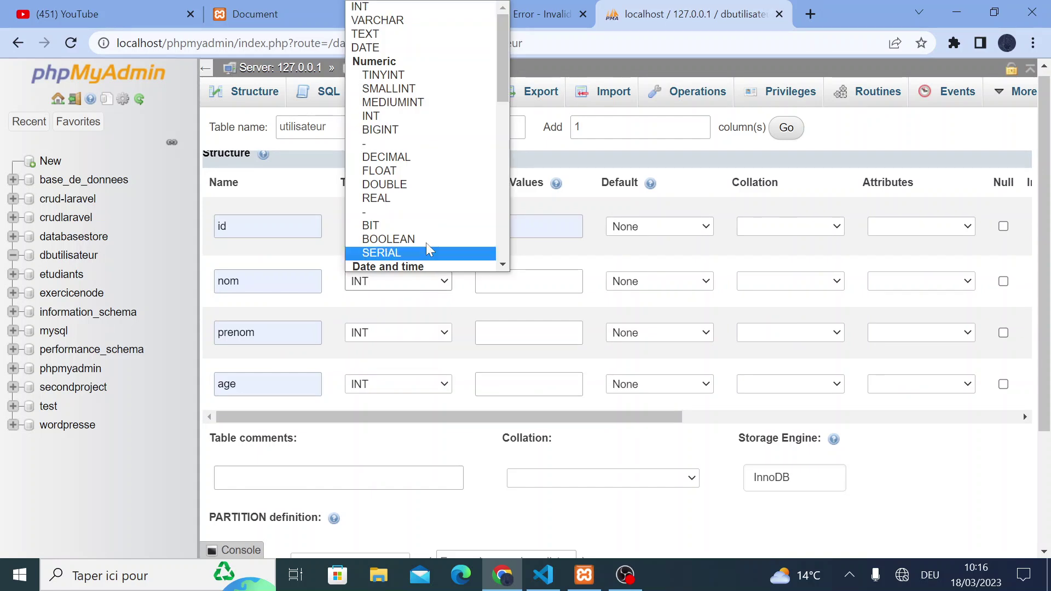
click(406, 21)
click(517, 284)
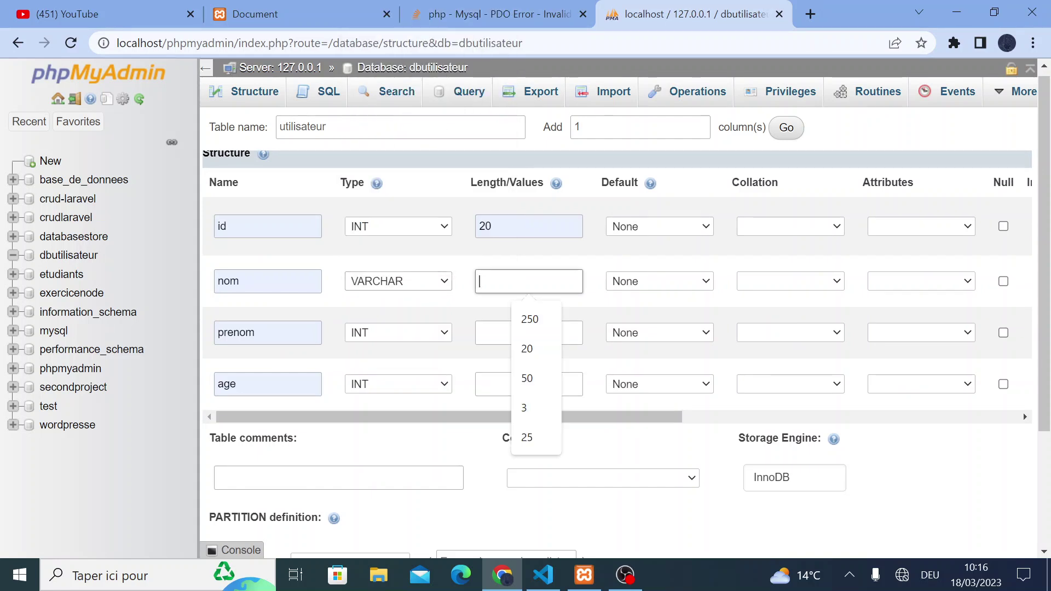
click(526, 317)
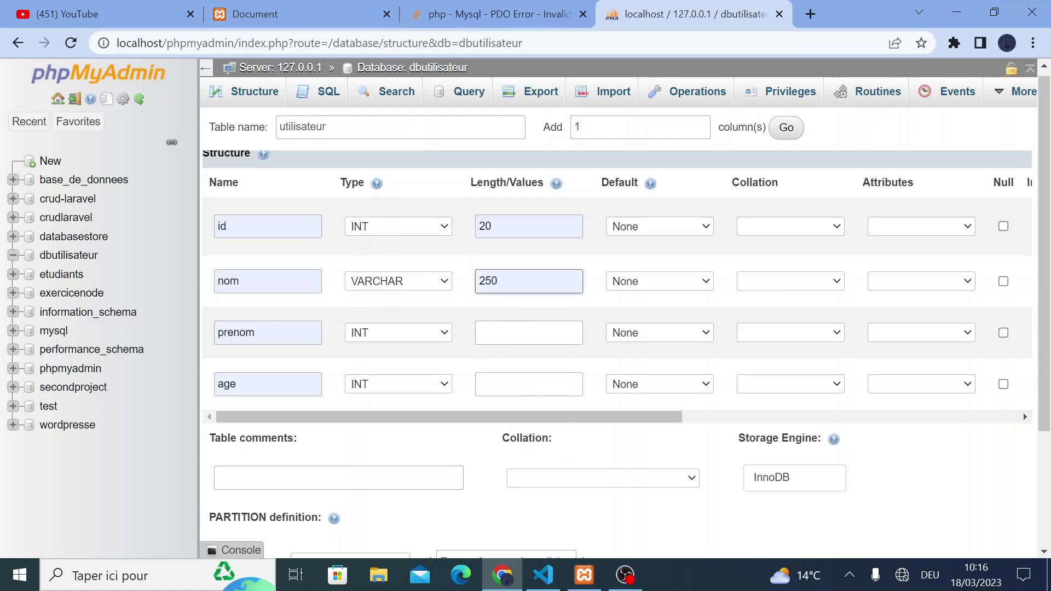
key(BackSpace)
Set the prenom column to type VARCHAR with a length of 25.
click(369, 334)
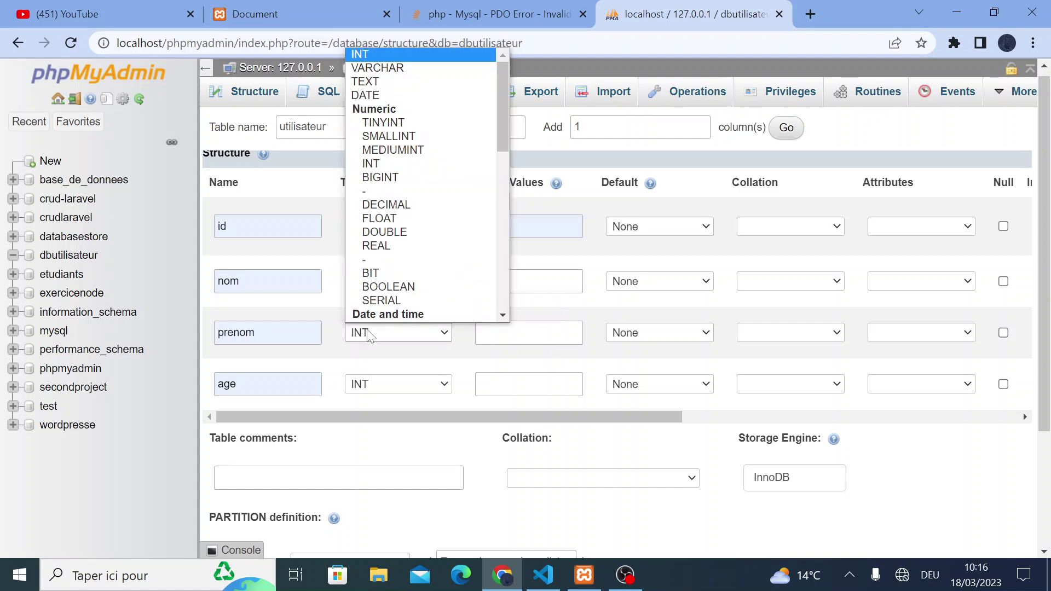
click(378, 67)
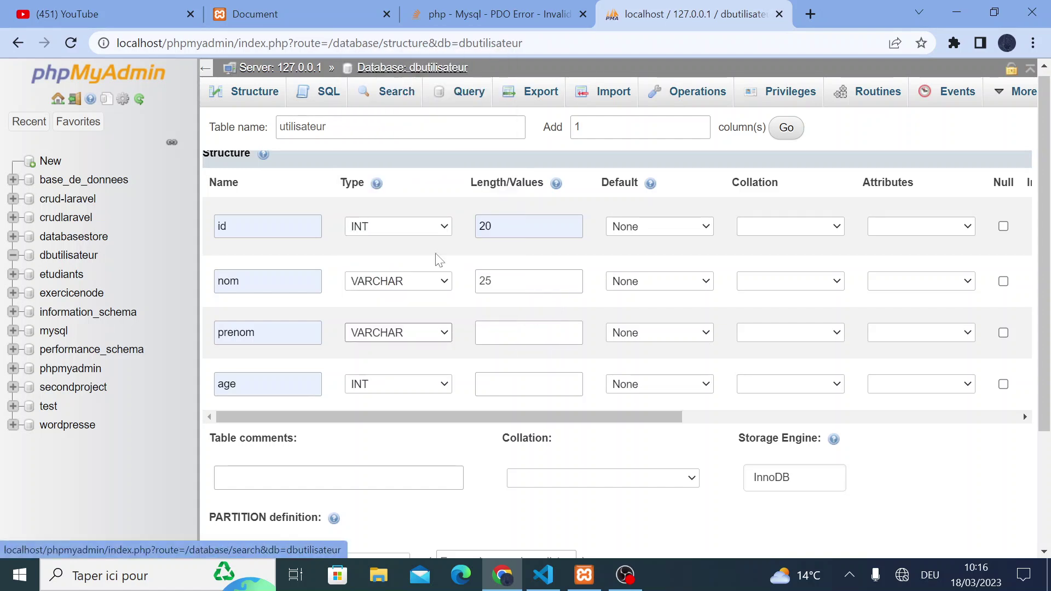
click(529, 333)
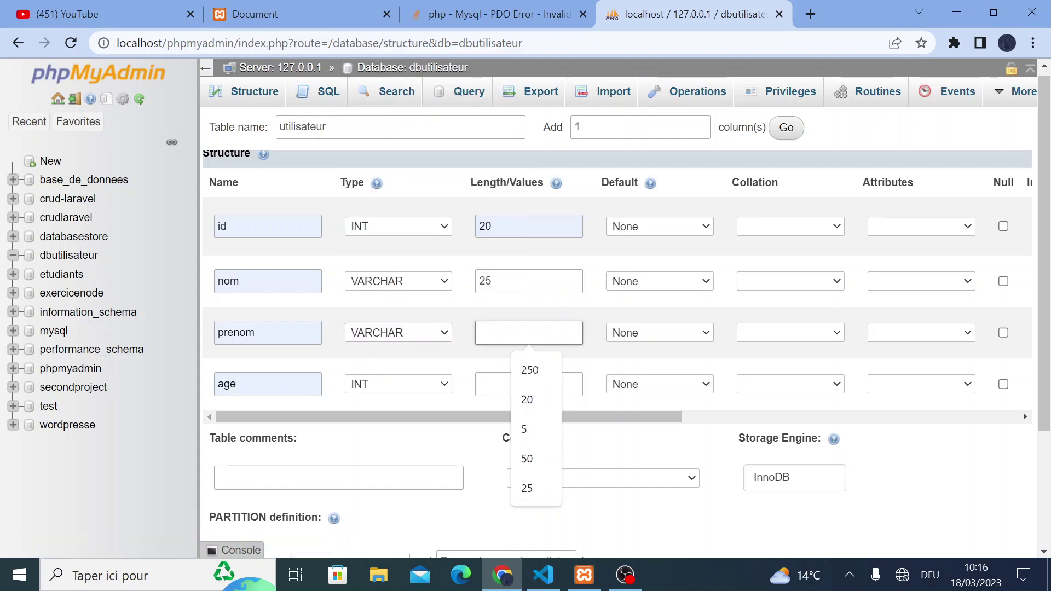
text(4)
key(BackSpace)
text(20)
key(BackSpace)
text(5)
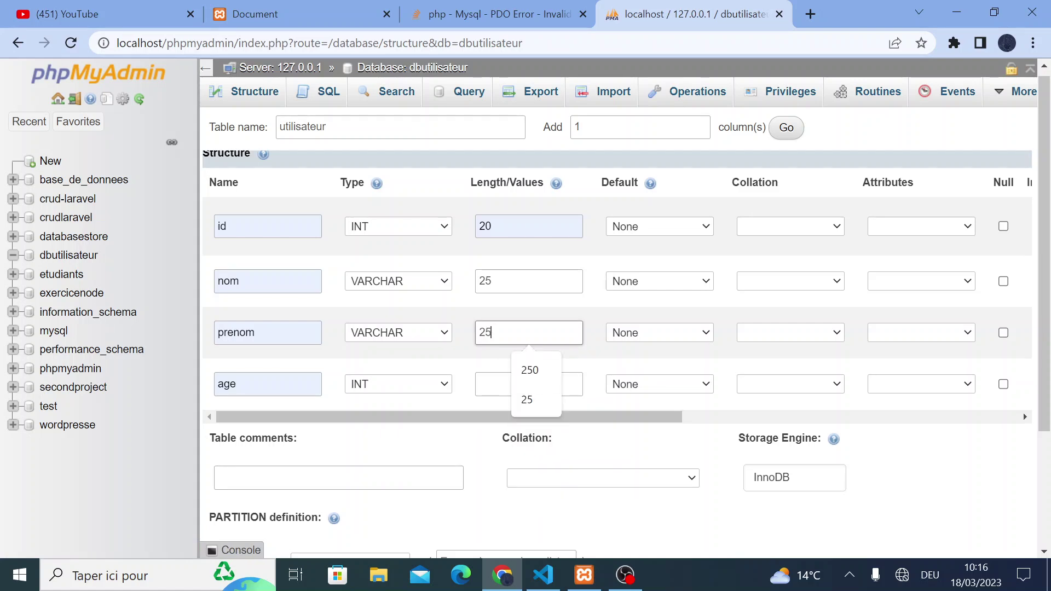
Keep the age column as type INT and set its length to 50.
click(390, 384)
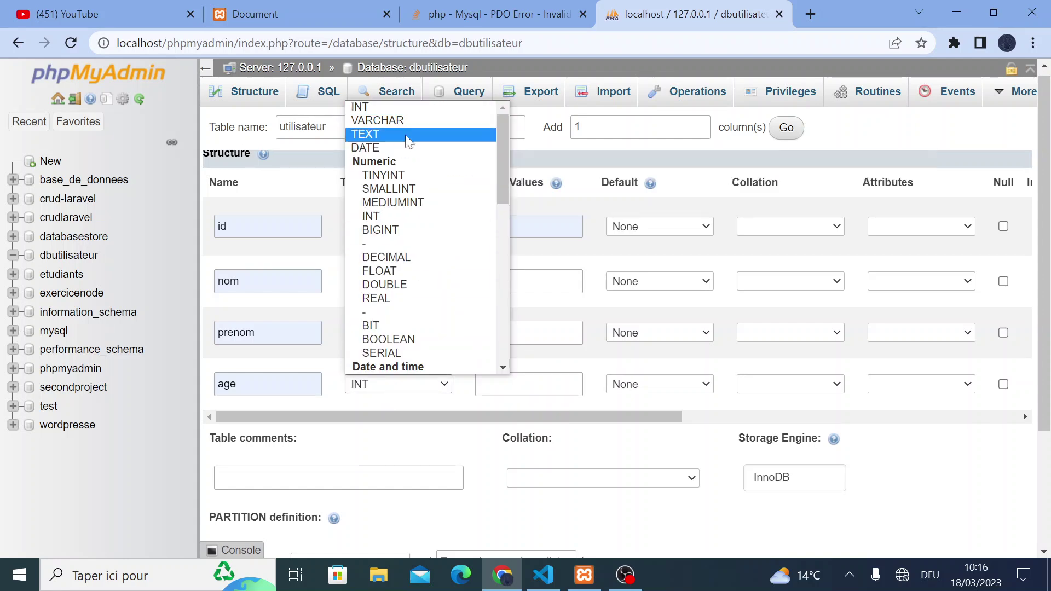
click(407, 113)
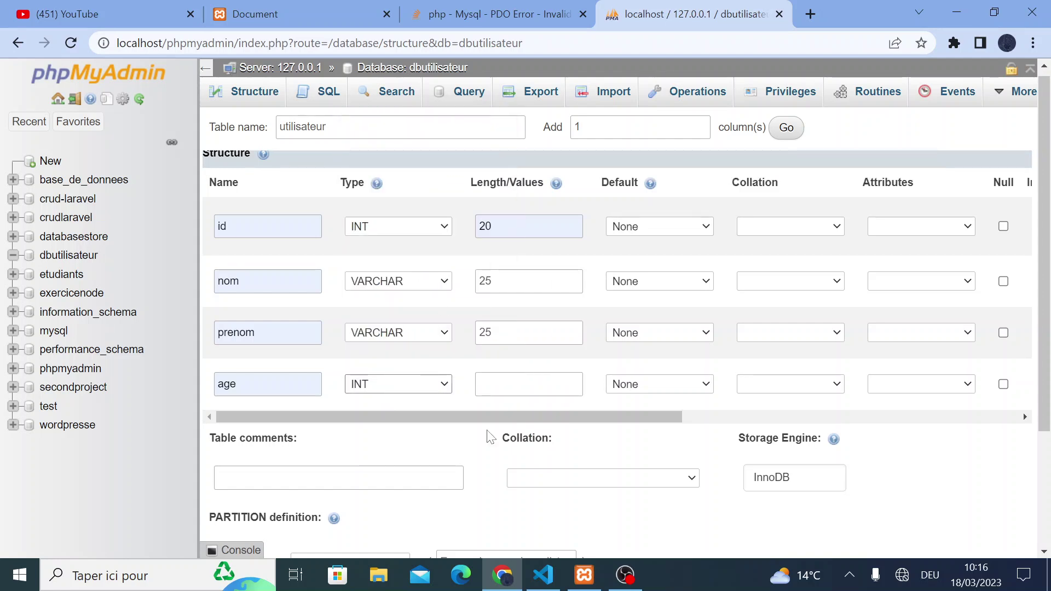
click(514, 386)
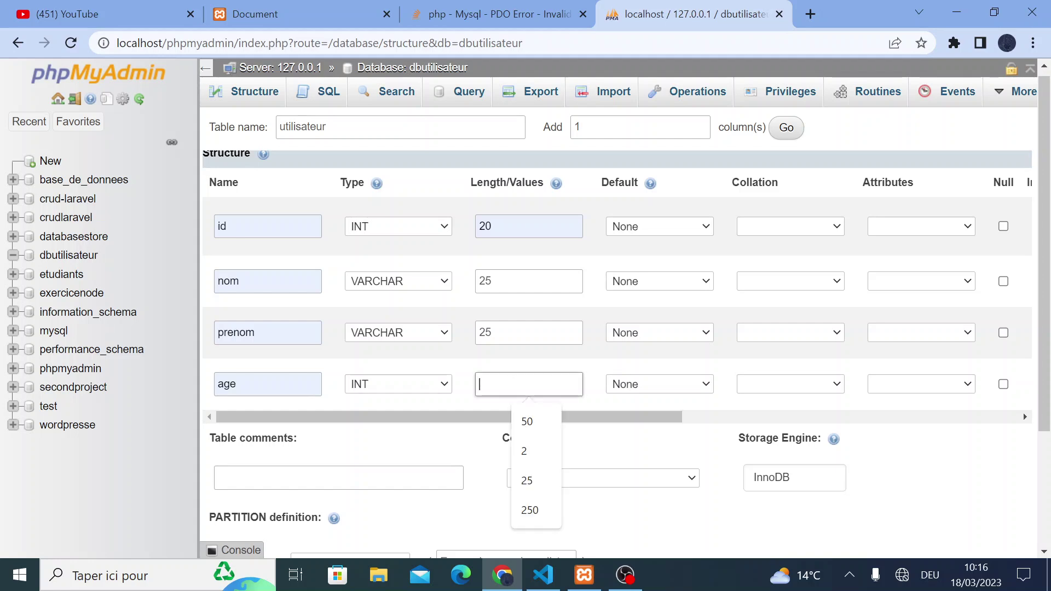
text(12)
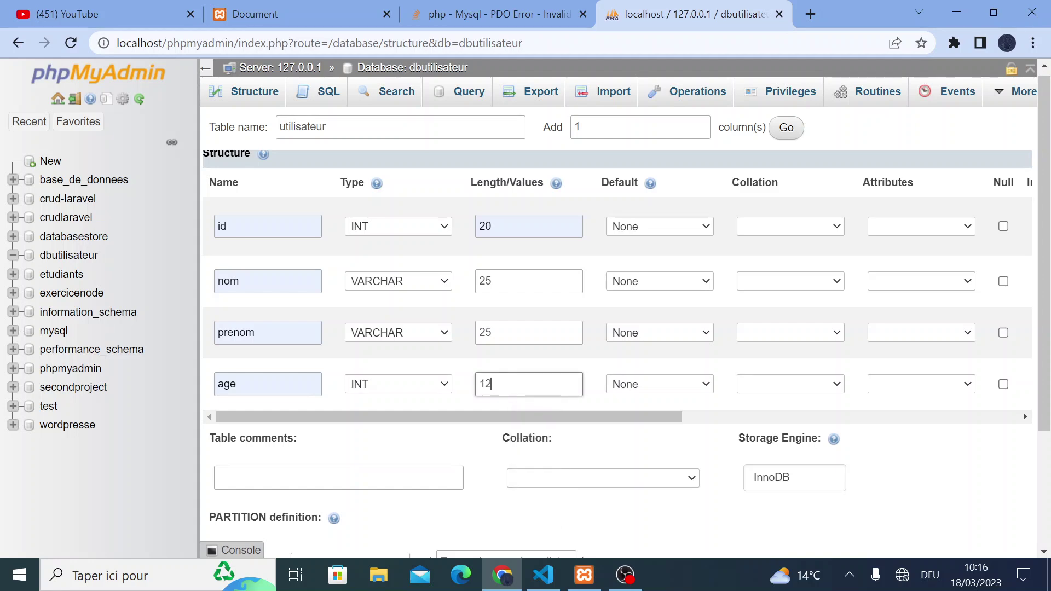
key(BackSpace)
key(BackSpace)
text(1)
text(50)
Check the remaining table options and save the utilisateur table definition.
scroll(617, 357, down, 3)
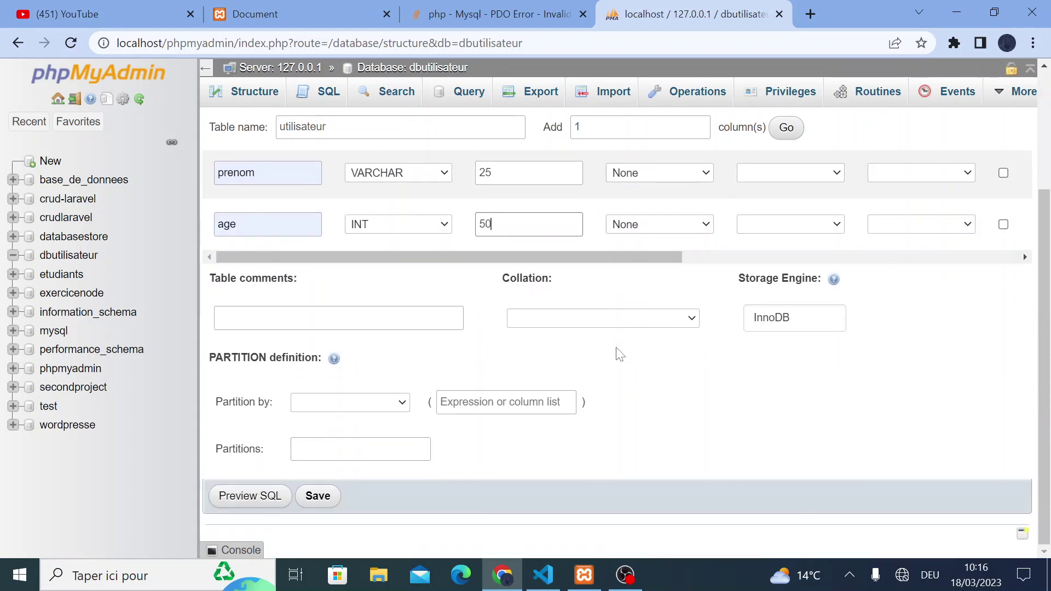
scroll(619, 356, up, 2)
scroll(617, 357, down, 3)
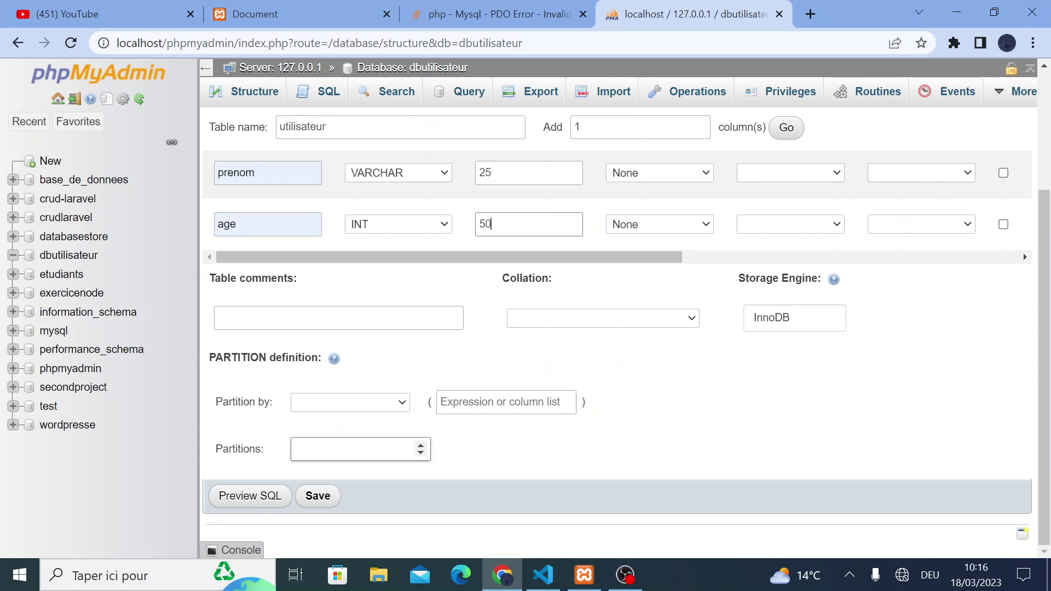
scroll(410, 405, up, 1)
scroll(380, 438, down, 1)
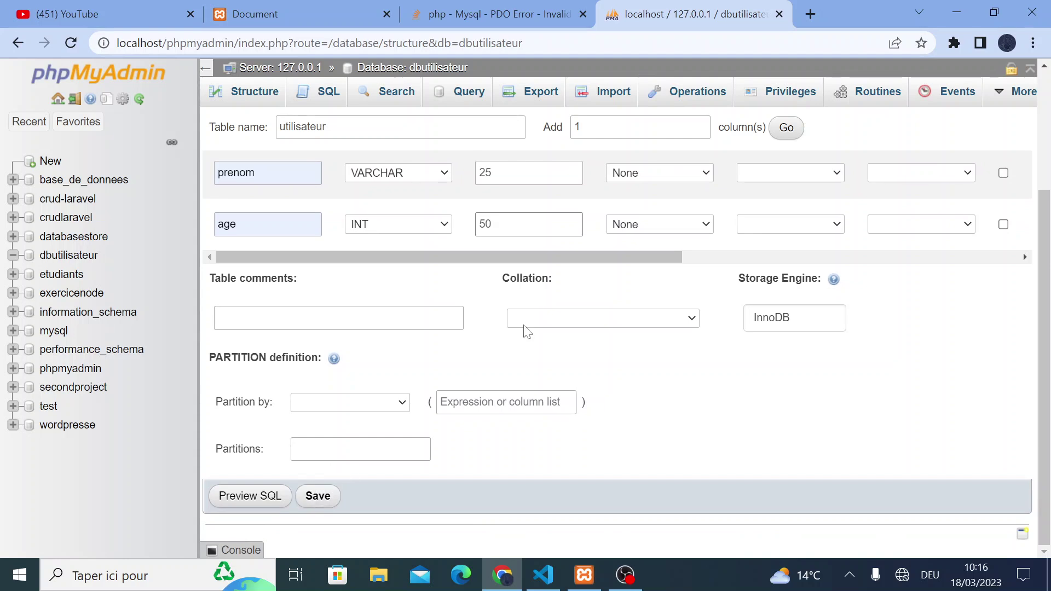
click(313, 498)
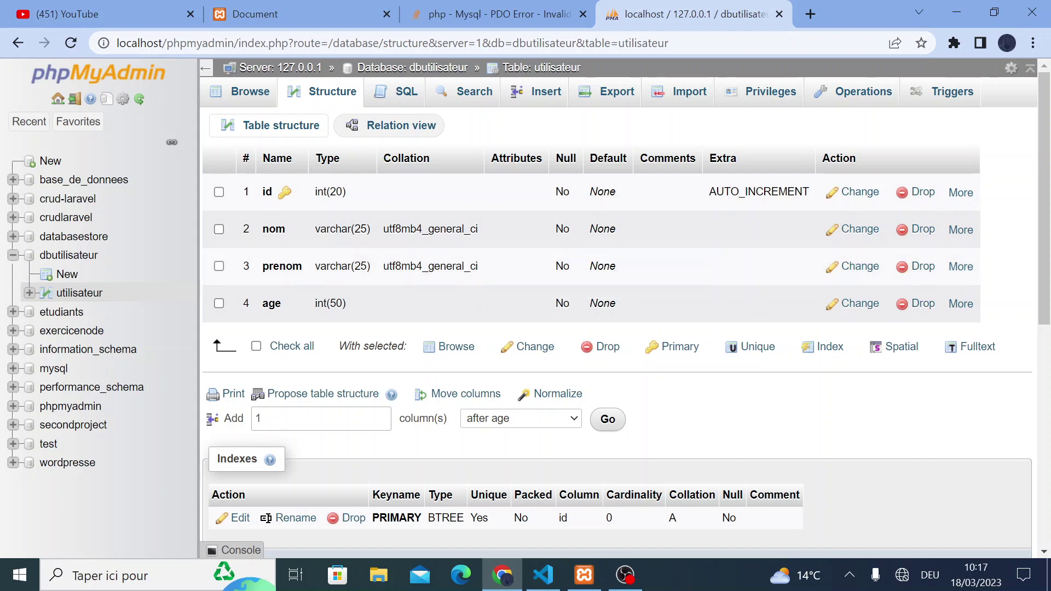
Browse the contents of the utilisateur table and examine its column headings.
click(261, 94)
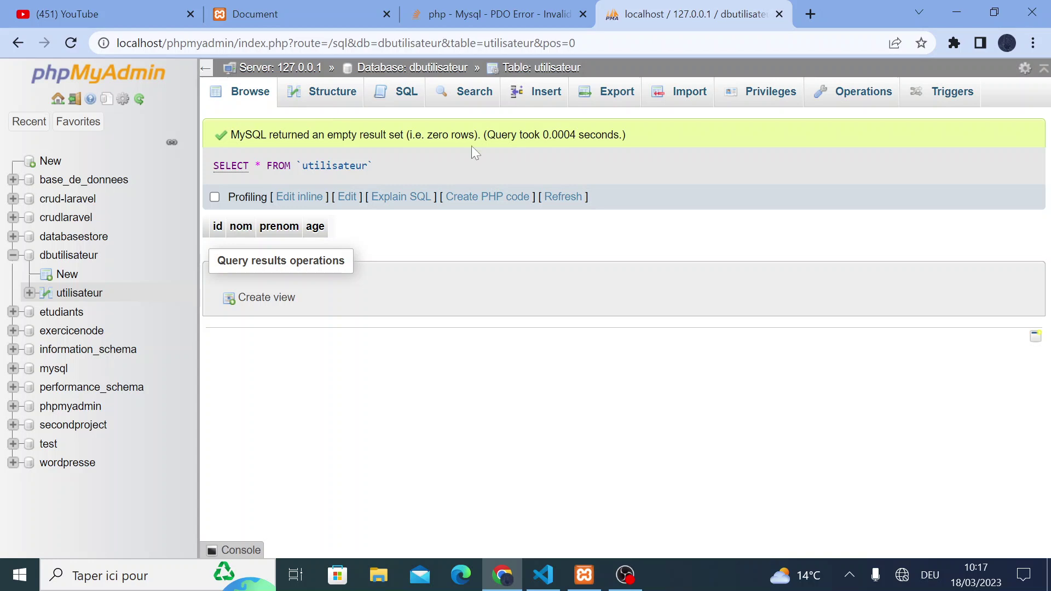
drag(346, 259, 317, 255)
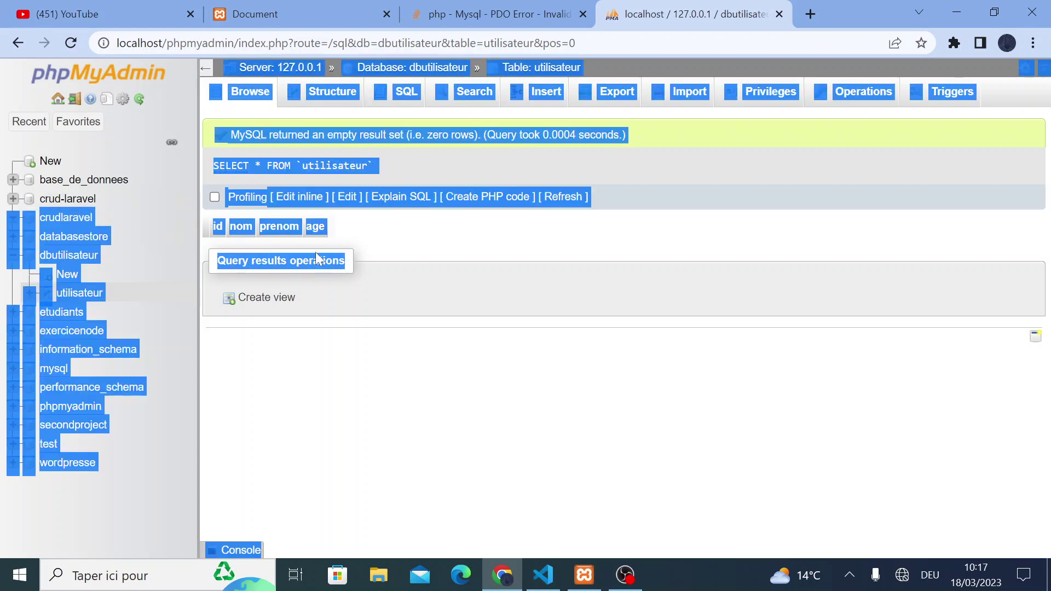
click(339, 232)
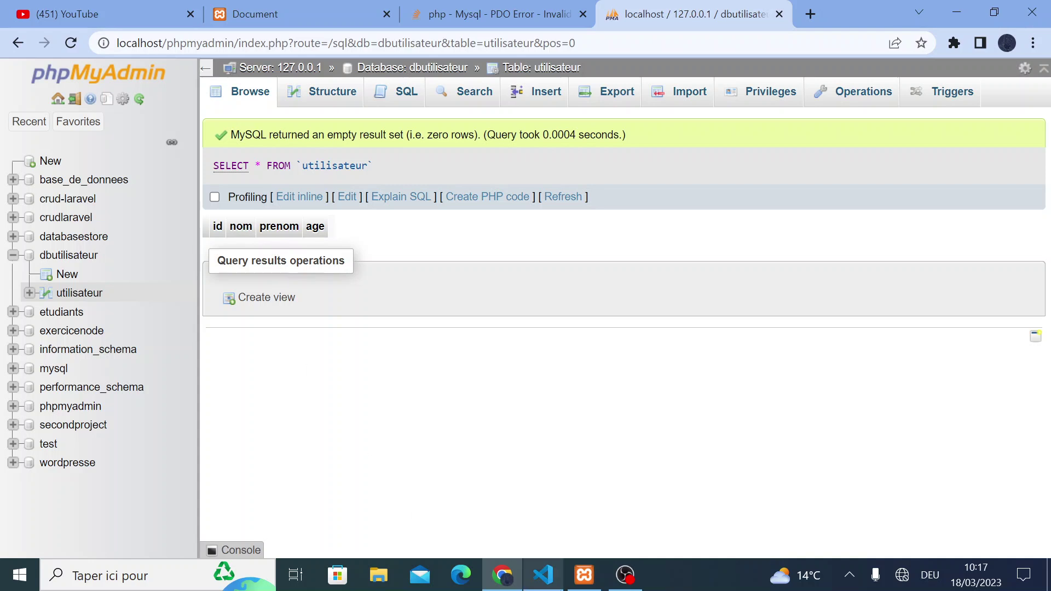
Switch to Visual Studio Code and start the statement $connection = new PDO("",) inside the PHP block of firstapp.php.
click(554, 586)
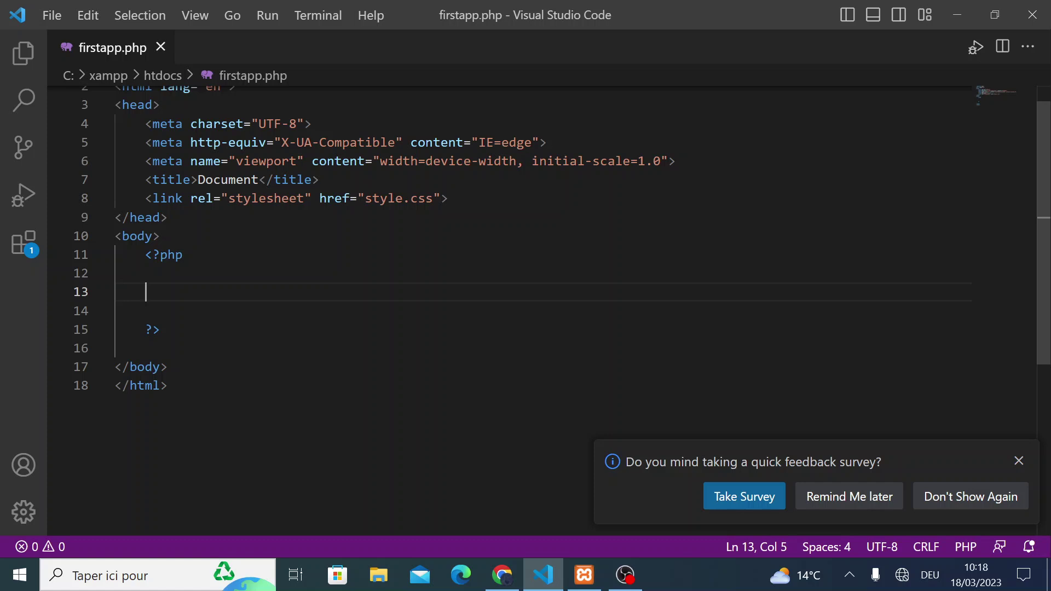
text($)
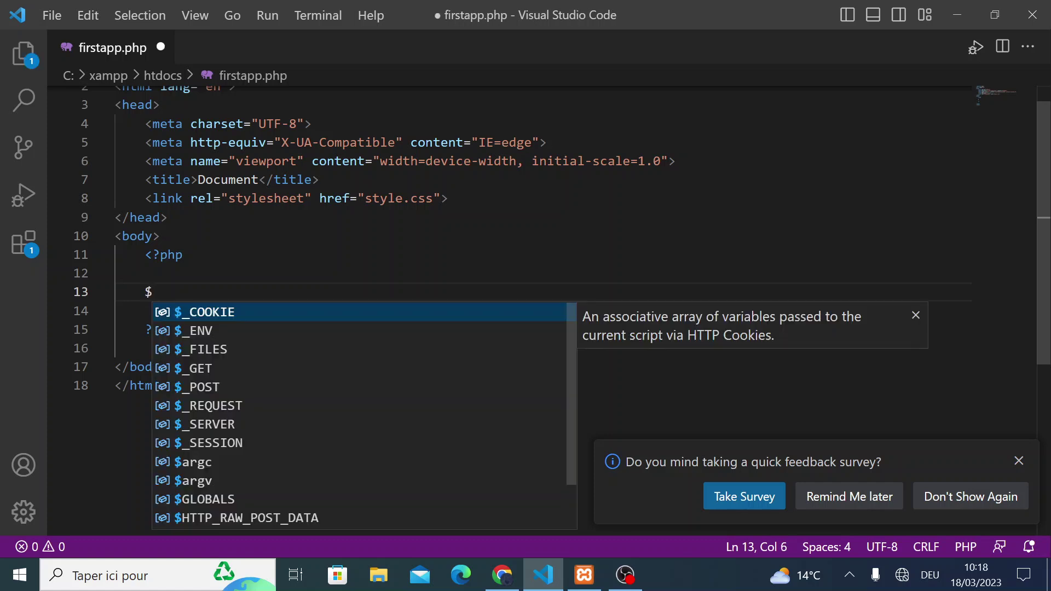
text(con)
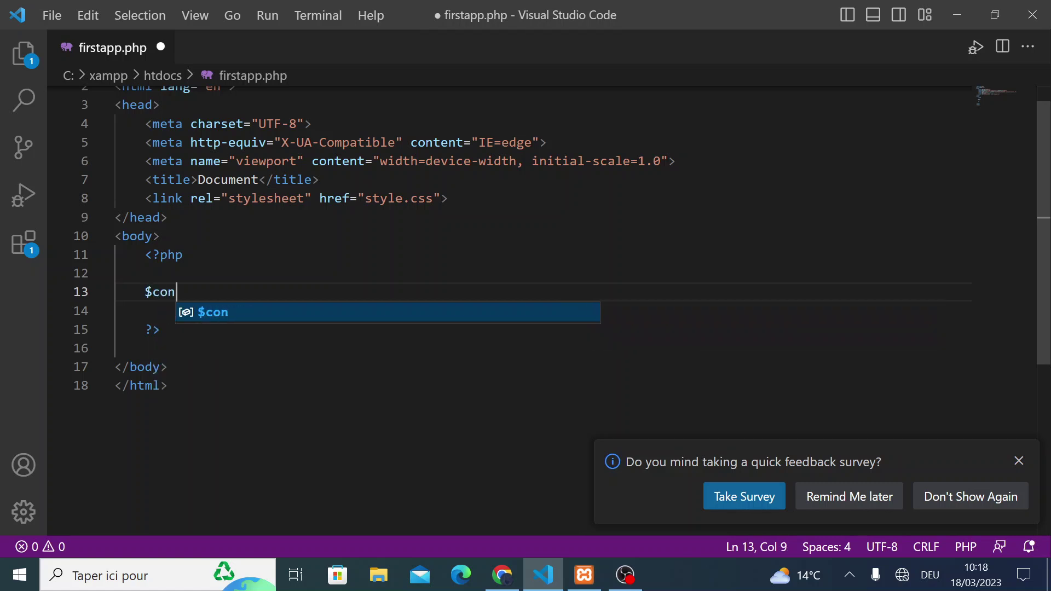
text(nectio)
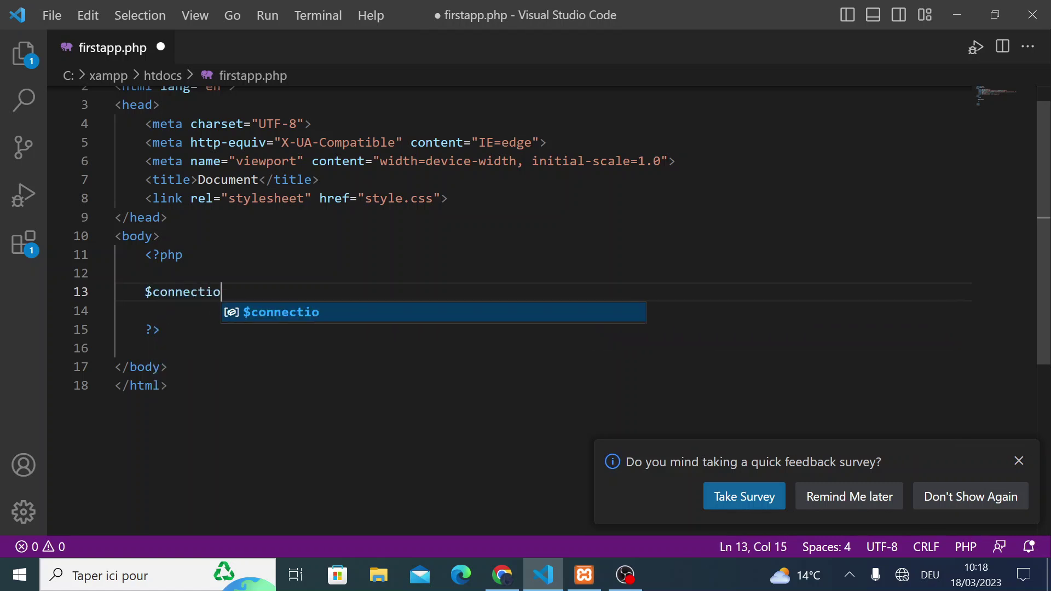
text(n = )
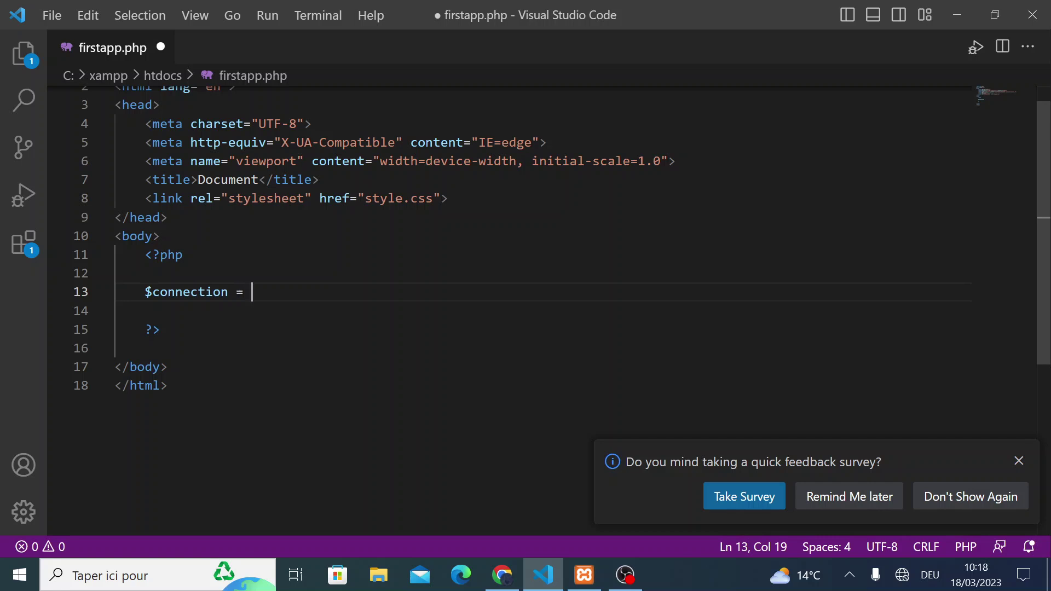
text(new)
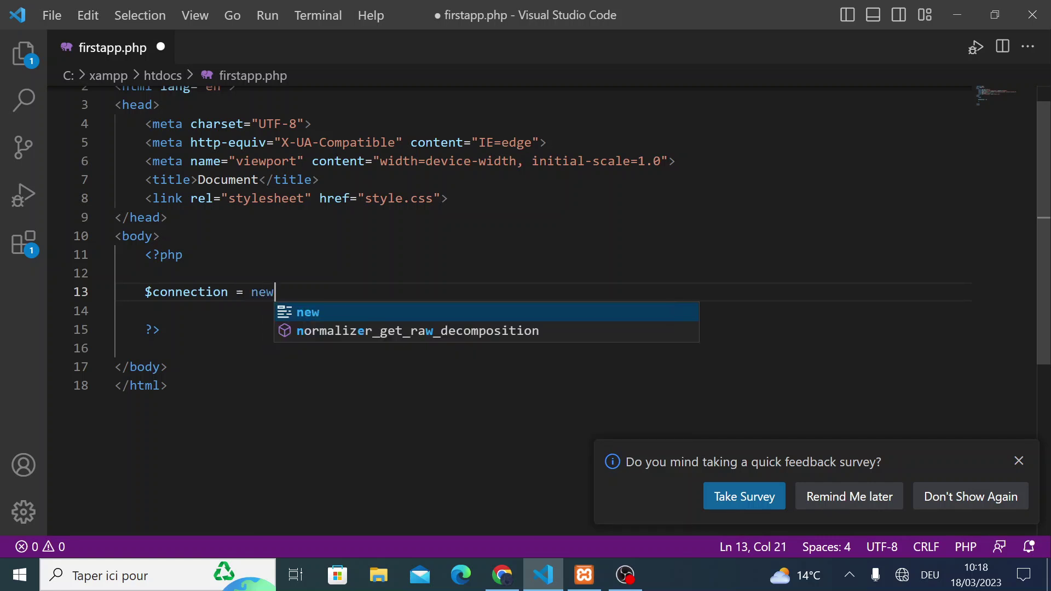
text( P)
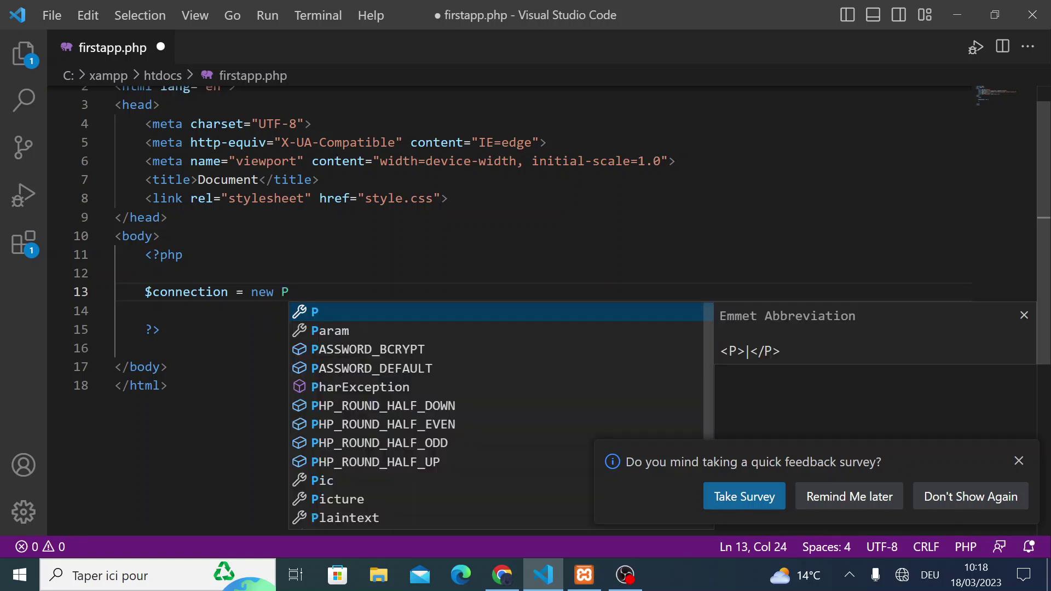
text(DO()
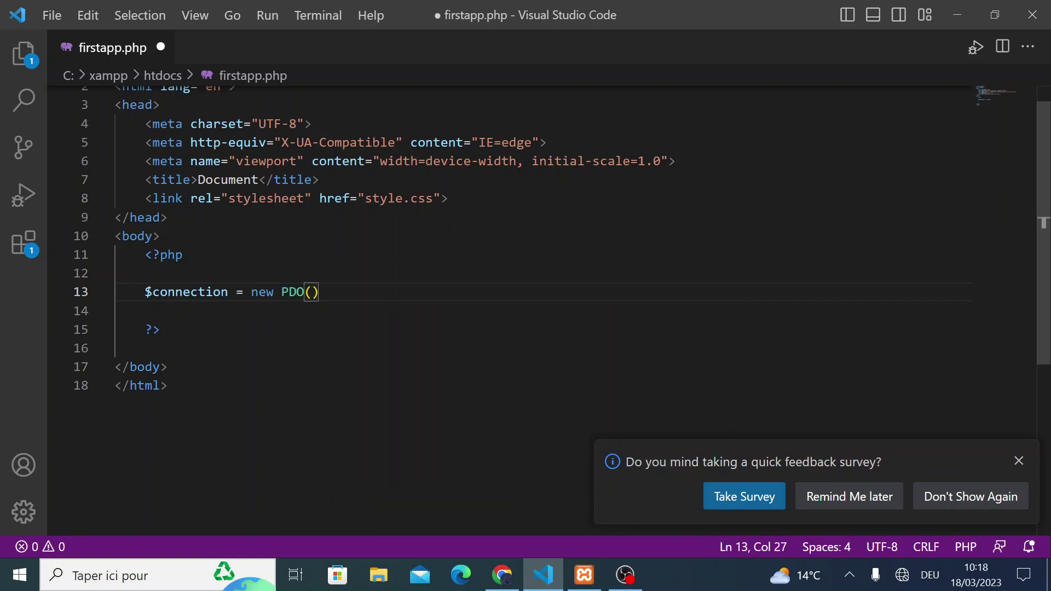
text("",)
click(320, 292)
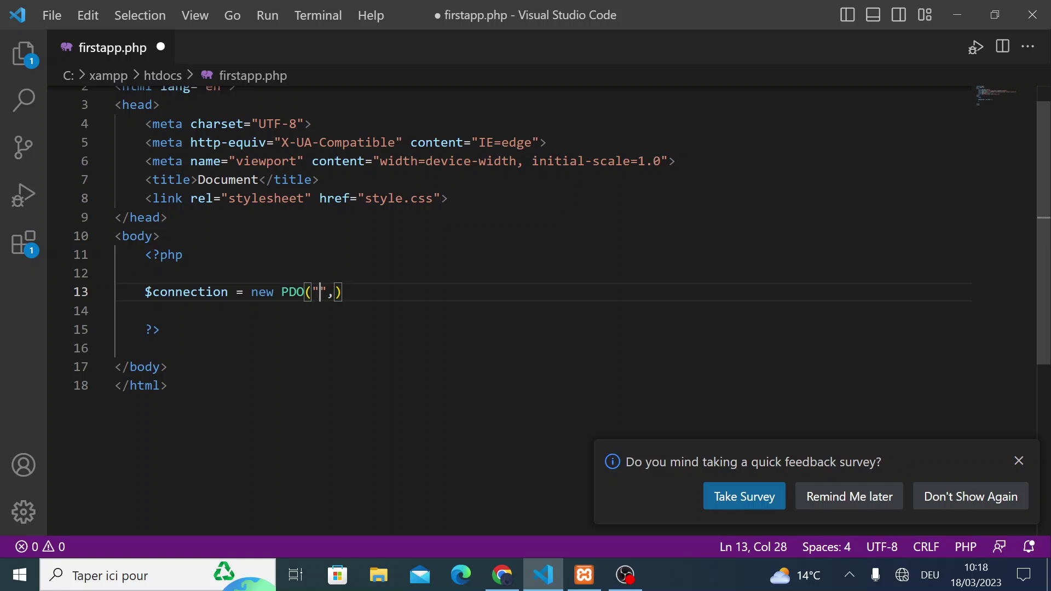